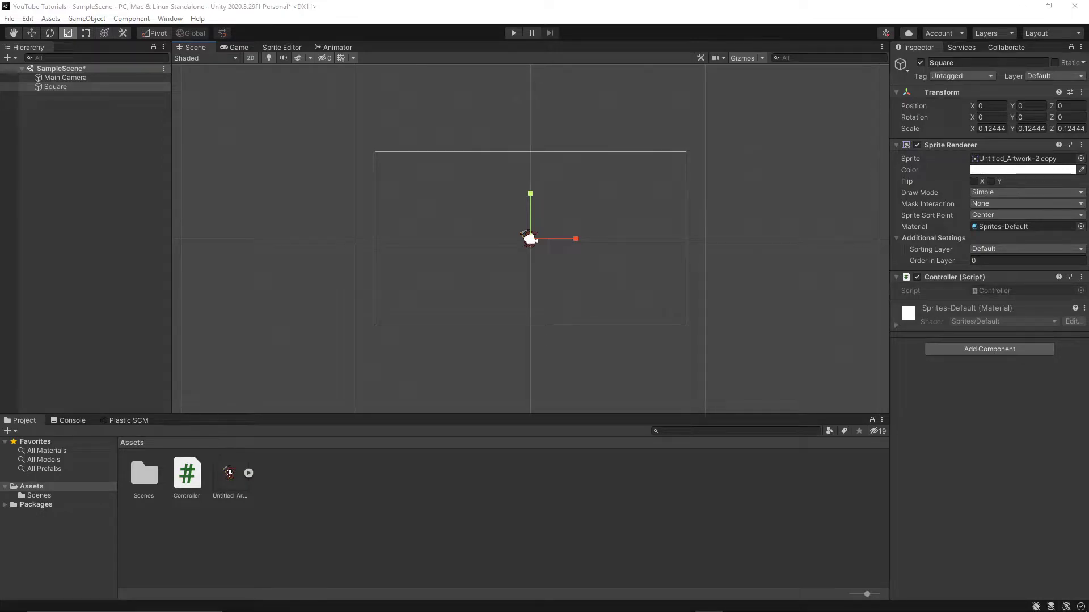
Run the scene in Play mode and move the character up, down, left and right to test its movement.
click(232, 47)
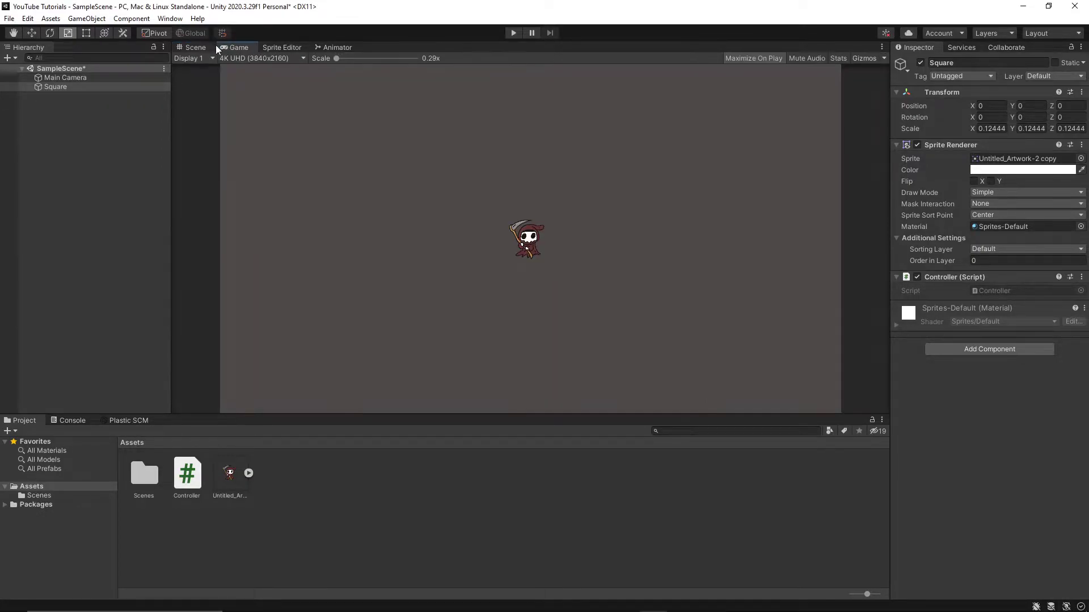
click(193, 47)
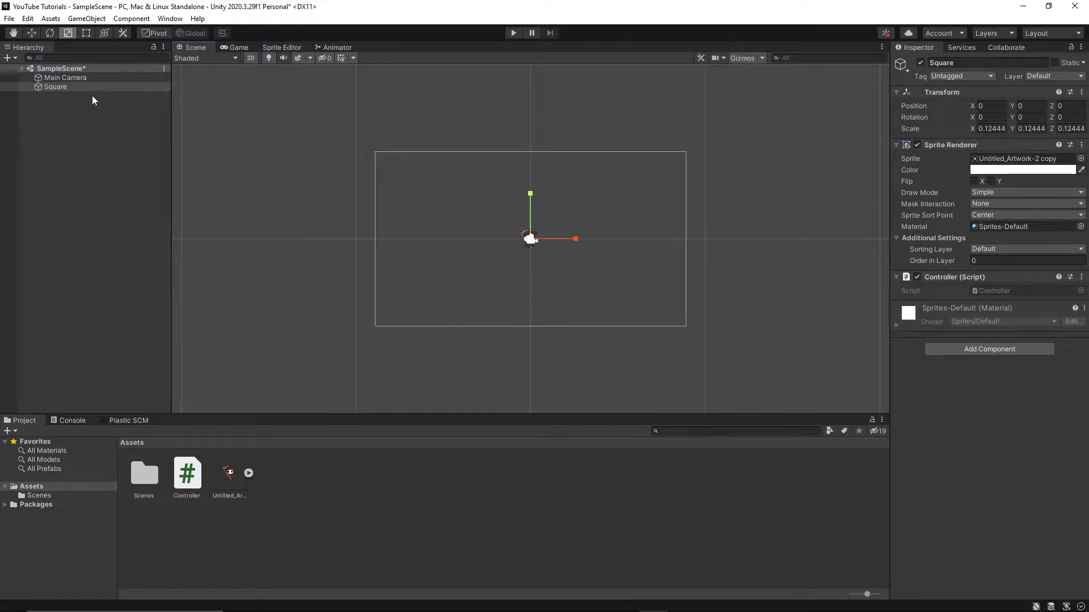
click(513, 33)
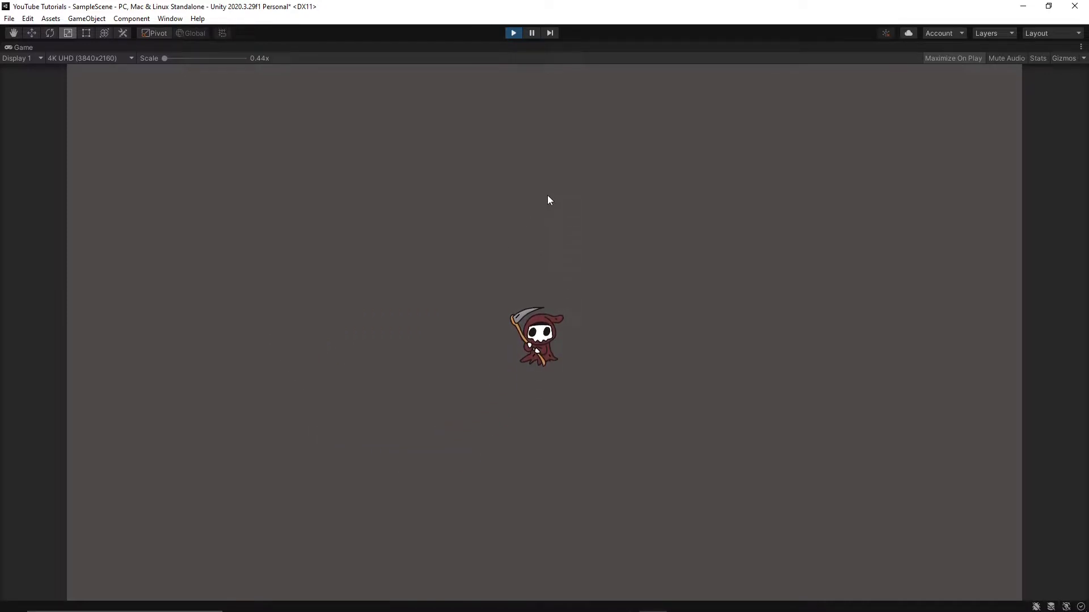
key(a)
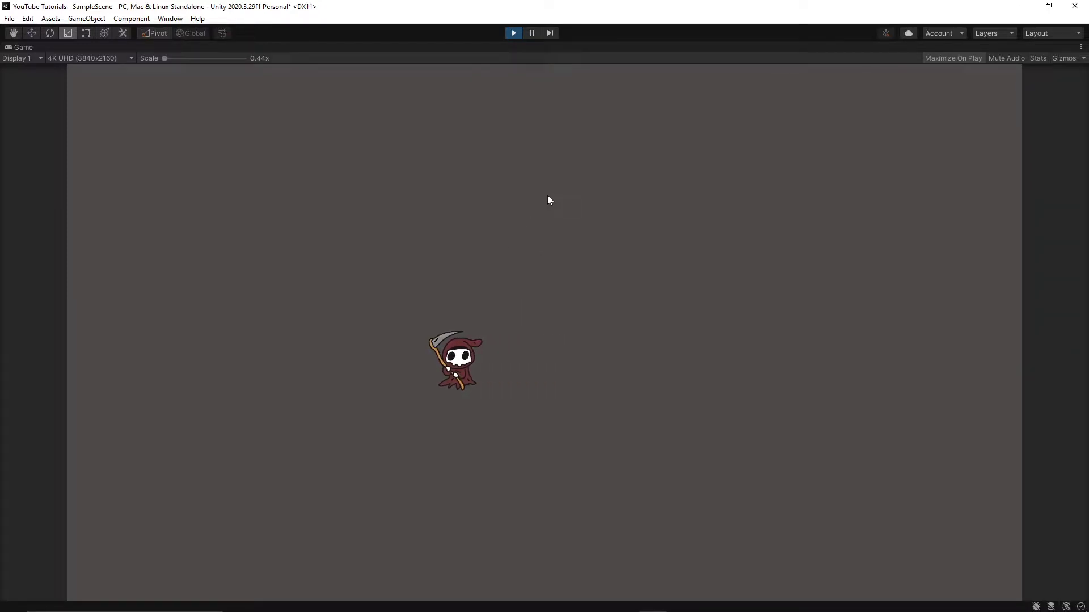
key(w)
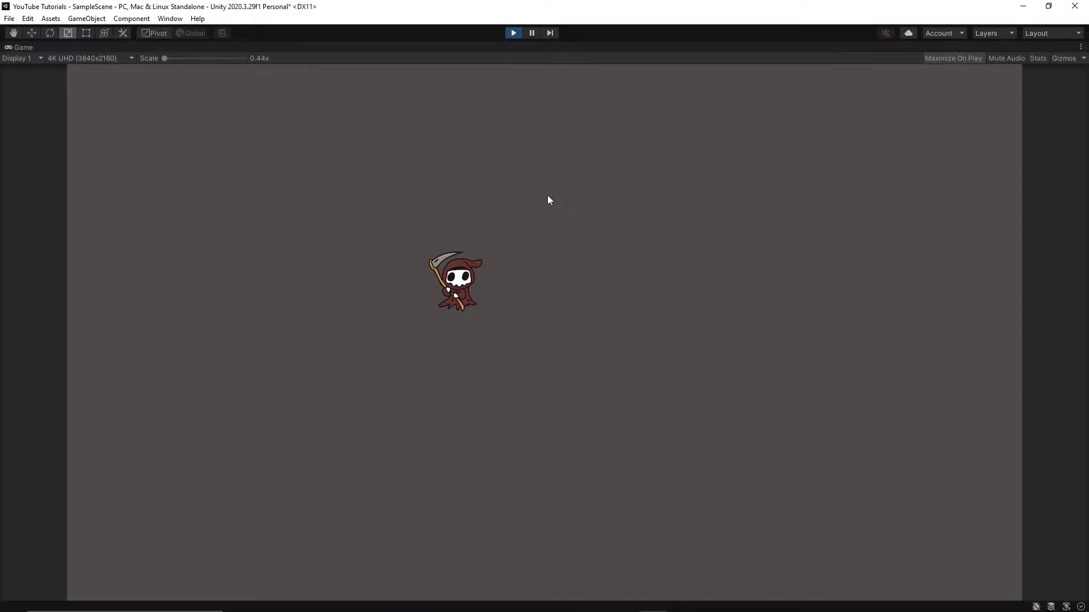
key(d)
key(s)
key(a)
key(w)
key(d)
key(s)
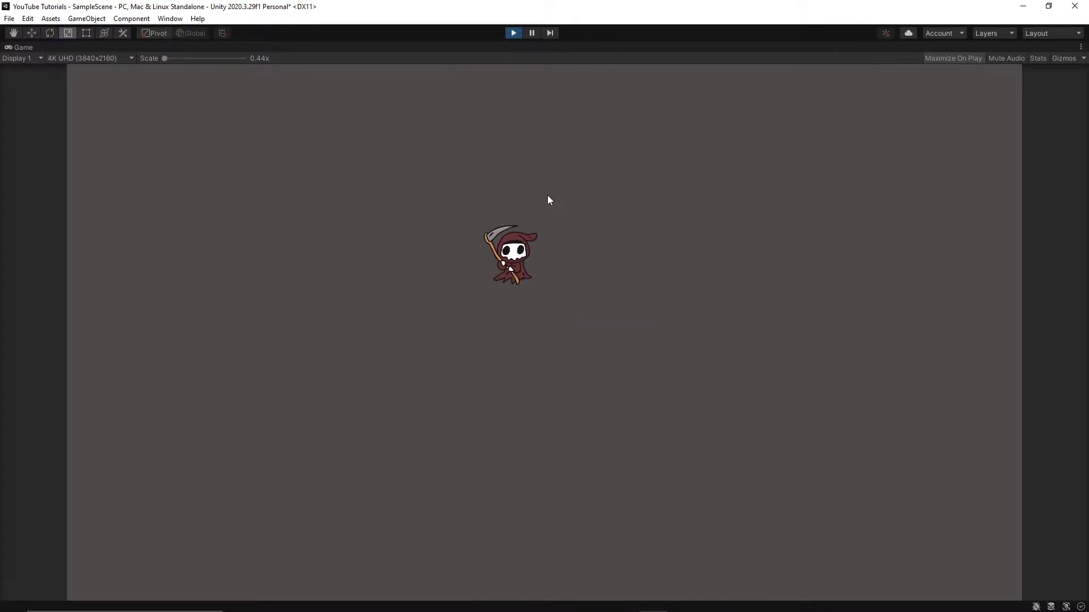
key(w)
key(a)
key(d)
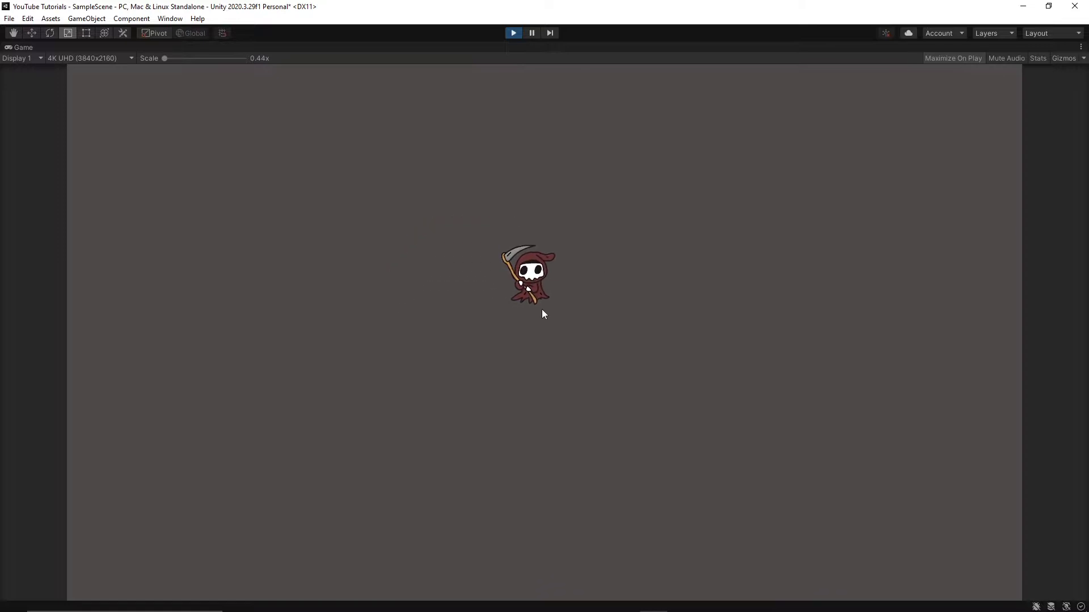
key(s)
Switch to Visual Studio Code and review the movement code in Controller.cs before returning to Unity.
click(678, 605)
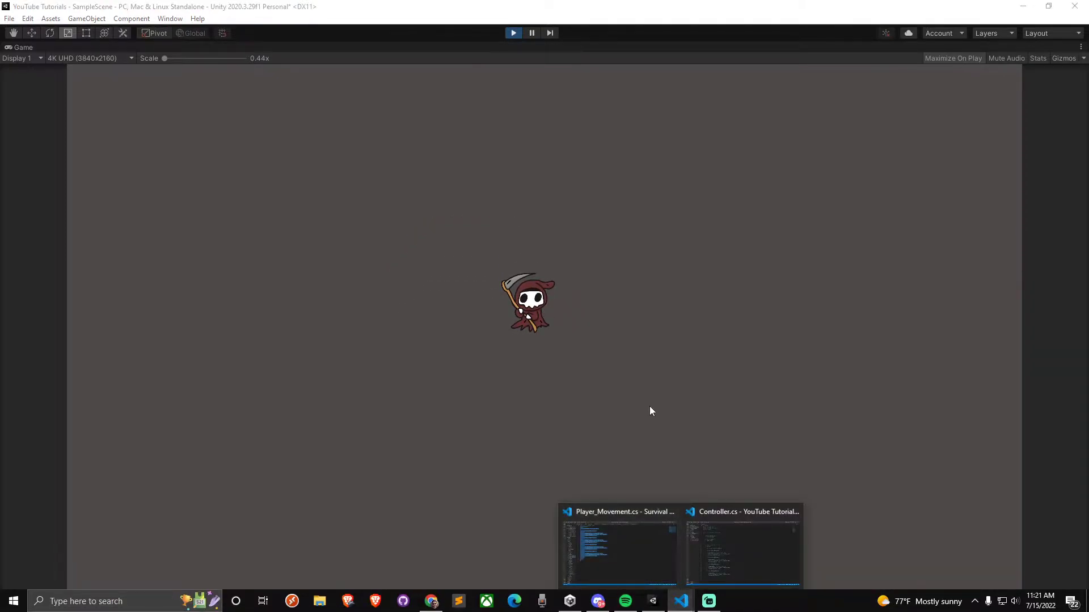
click(644, 532)
scroll(553, 179, up, 7)
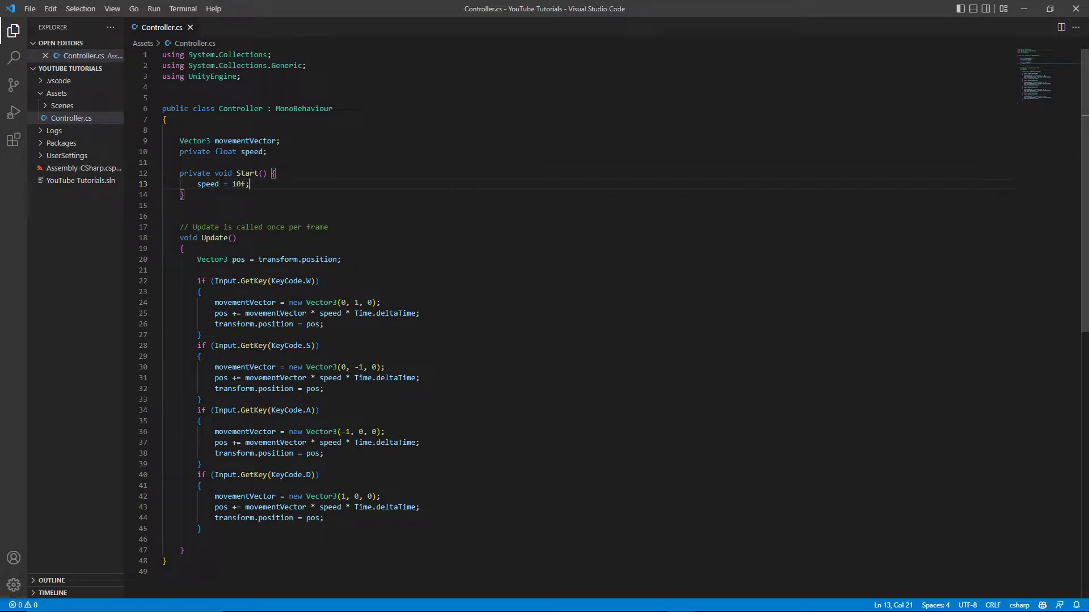
click(1024, 9)
Move the character left, up and right in the running game and stop Play mode.
key(a)
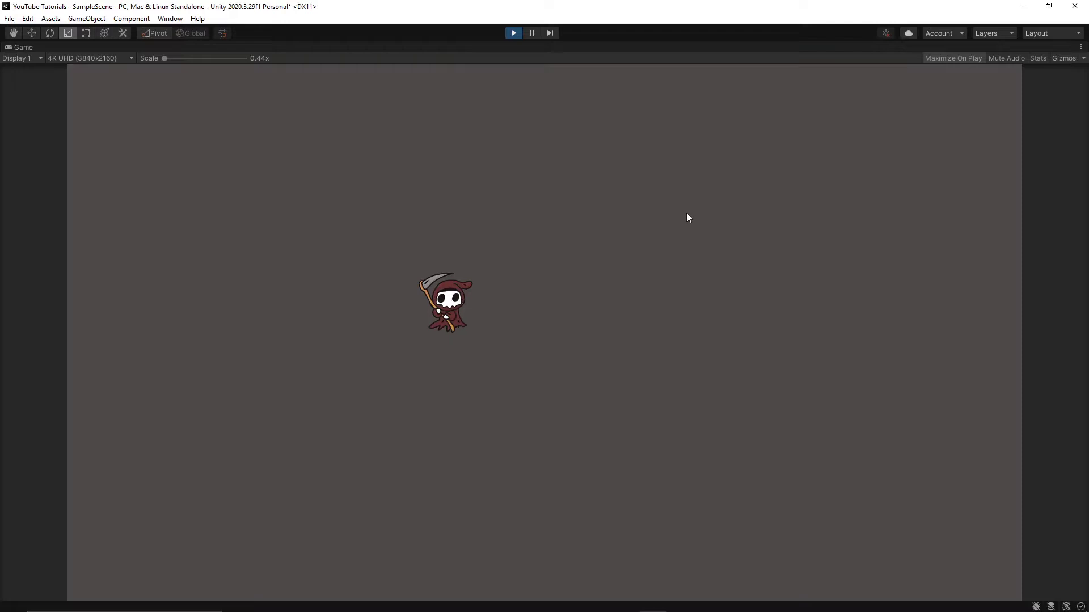
key(w)
key(d)
click(512, 34)
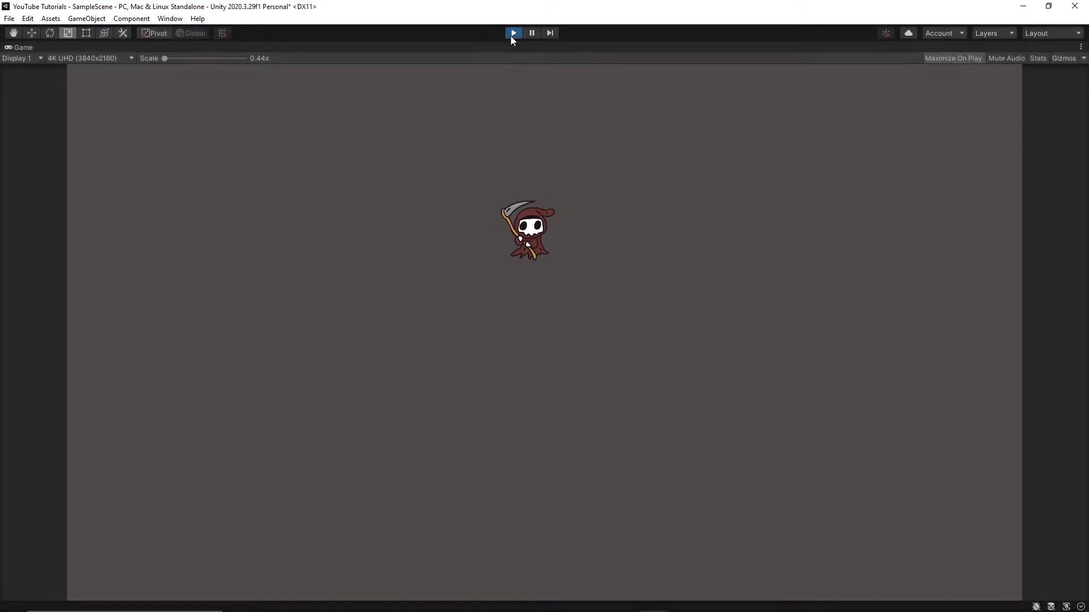
Rename the Square game object as Player.
click(64, 89)
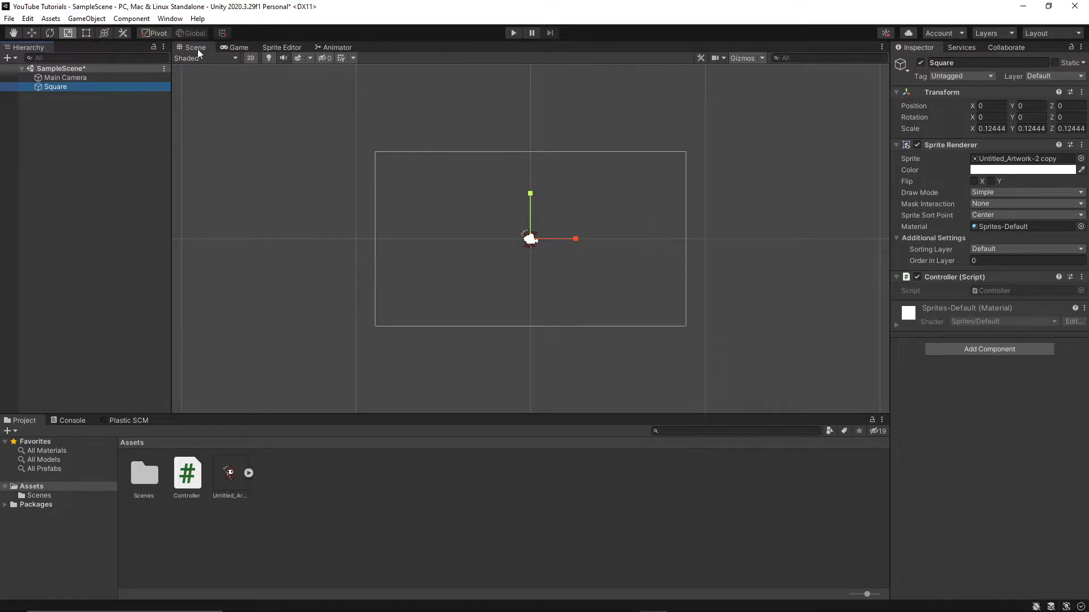
right_click(68, 88)
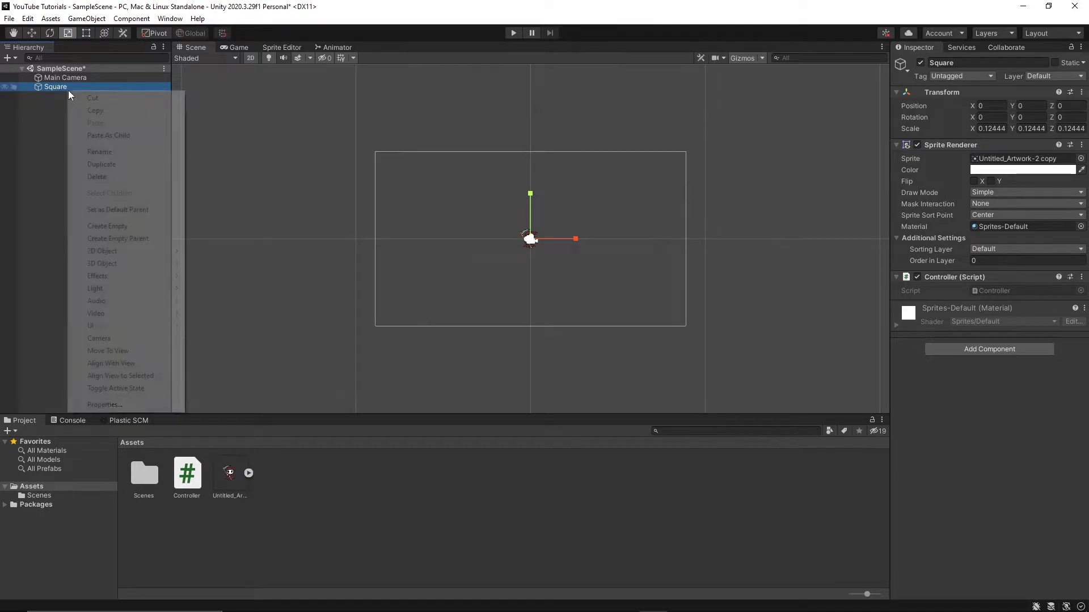
click(102, 151)
text(Player)
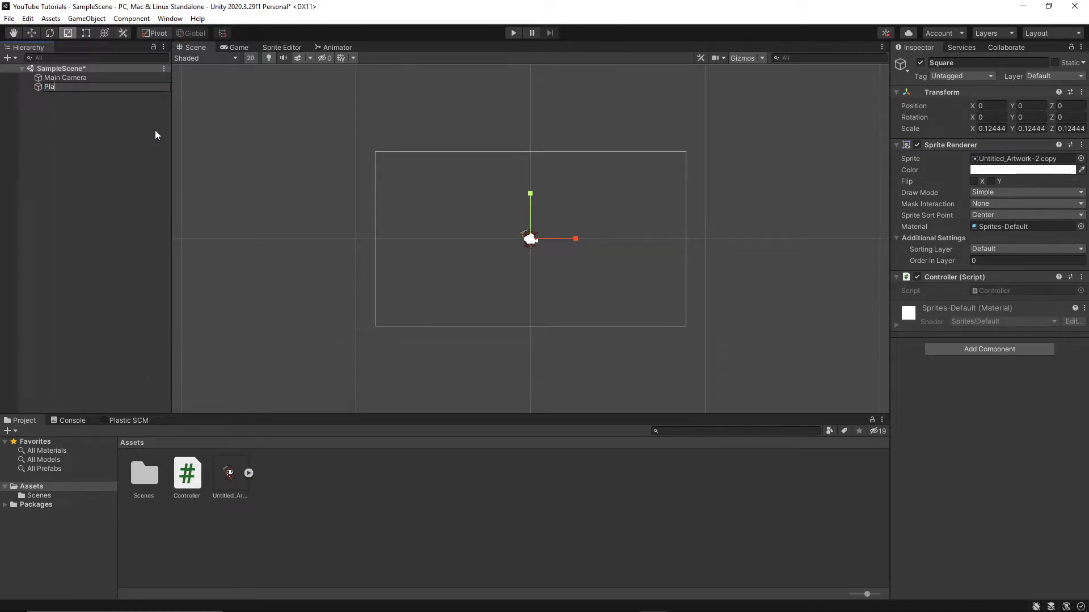
key(Return)
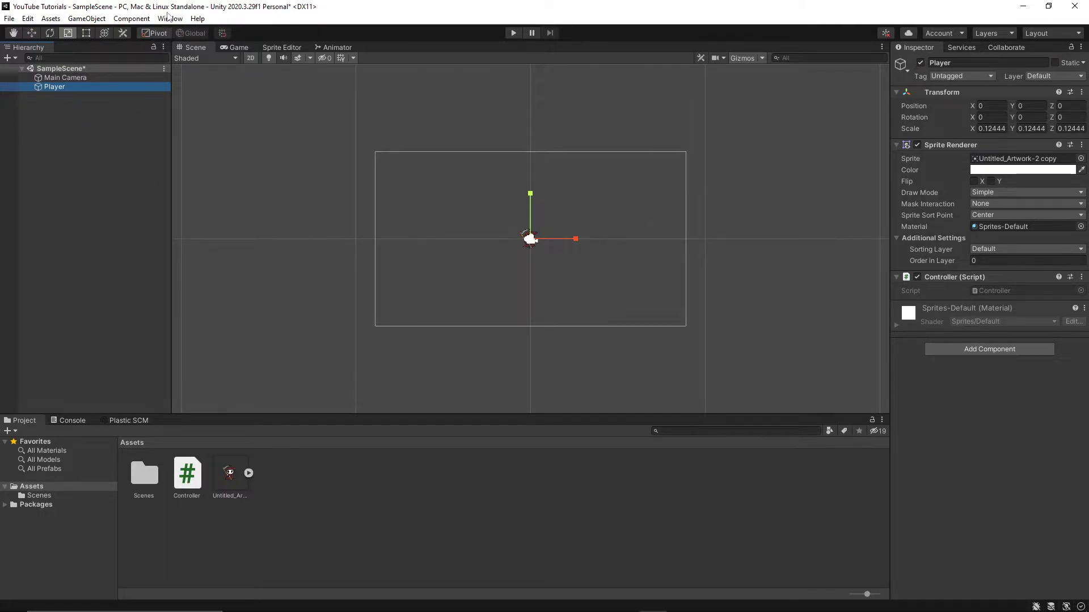
Find Cinemachine in the Package Manager's Unity Registry by searching for "cine" and install version 2.6.15.
click(132, 19)
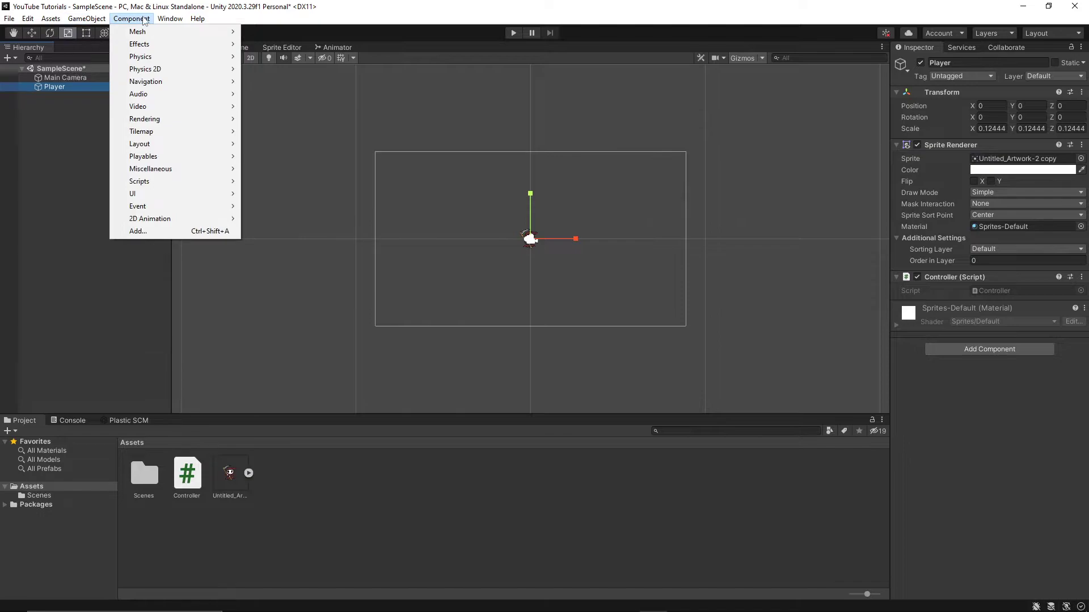
mouse_move(170, 18)
click(205, 137)
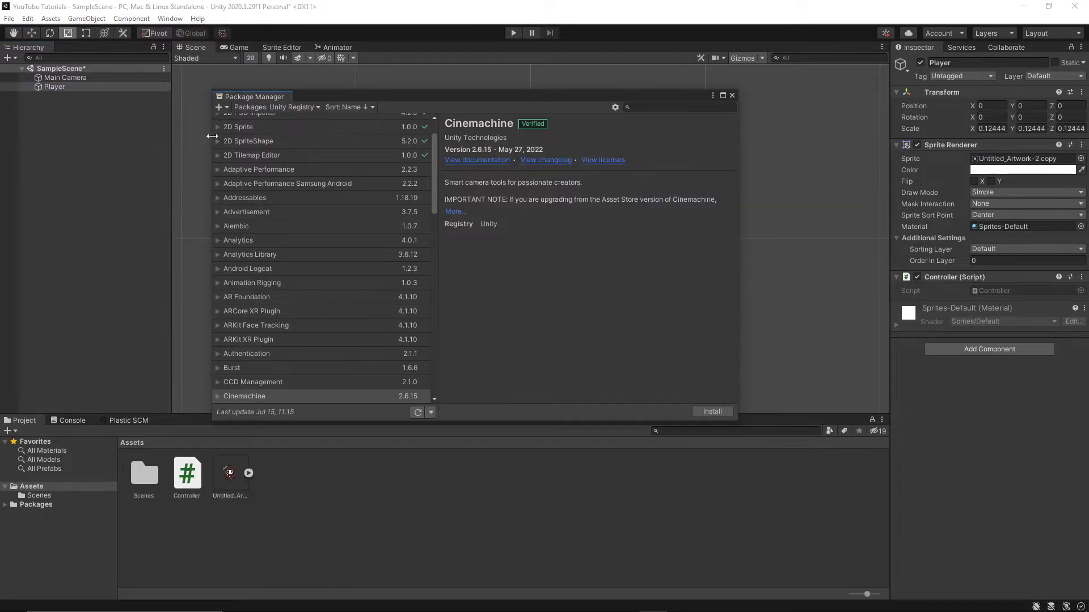
click(645, 107)
text(cine)
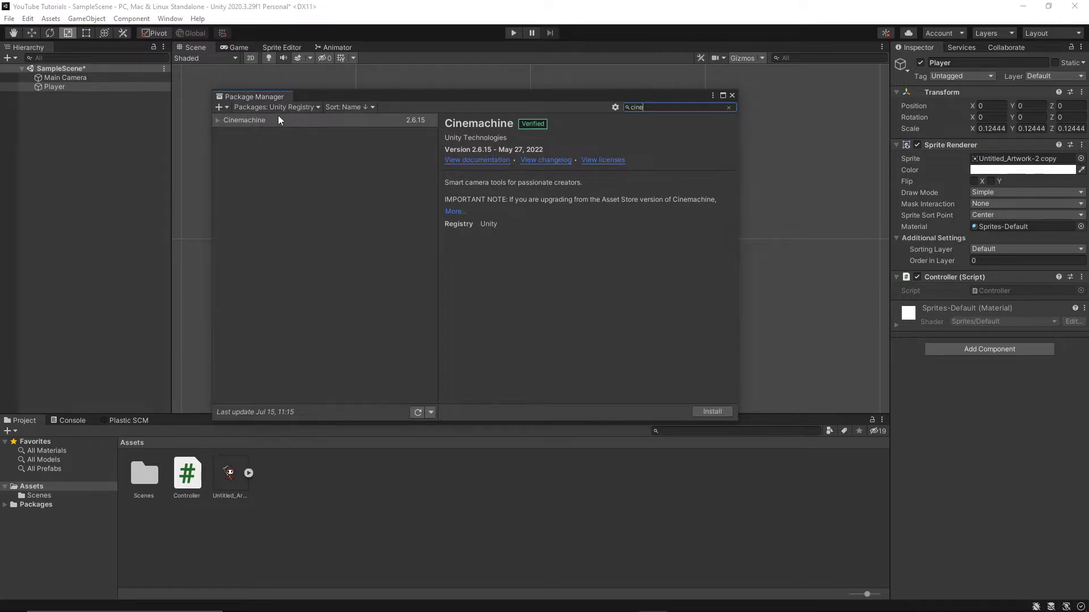
click(304, 108)
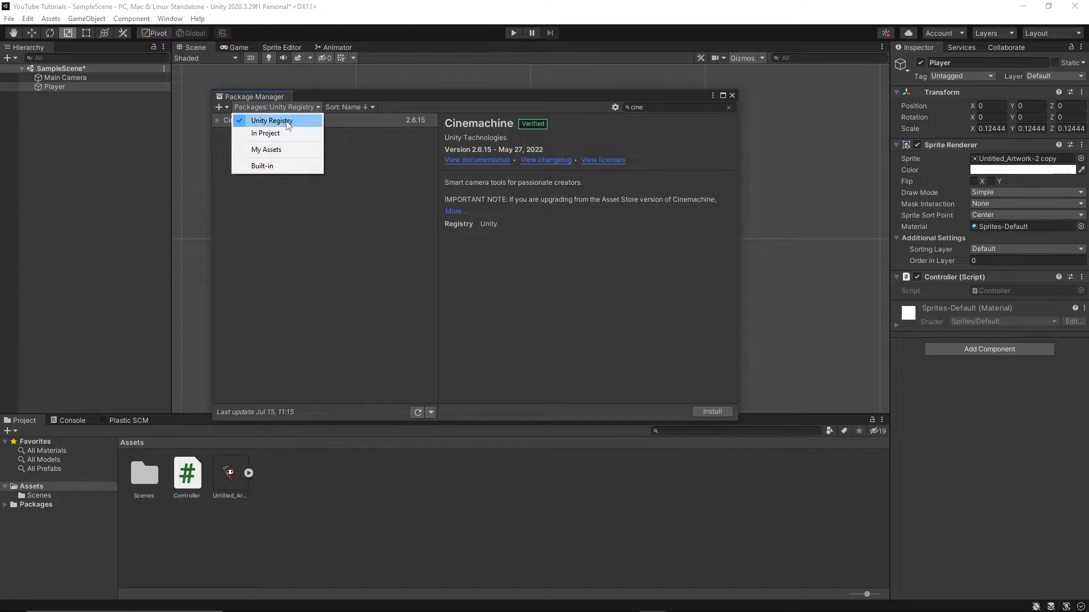
click(390, 157)
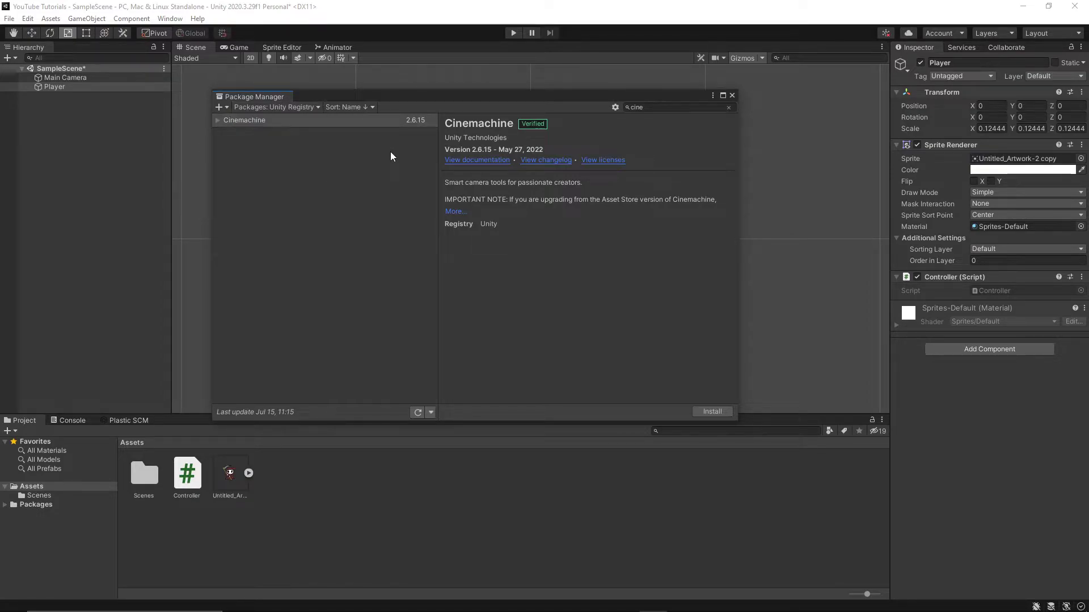
click(357, 123)
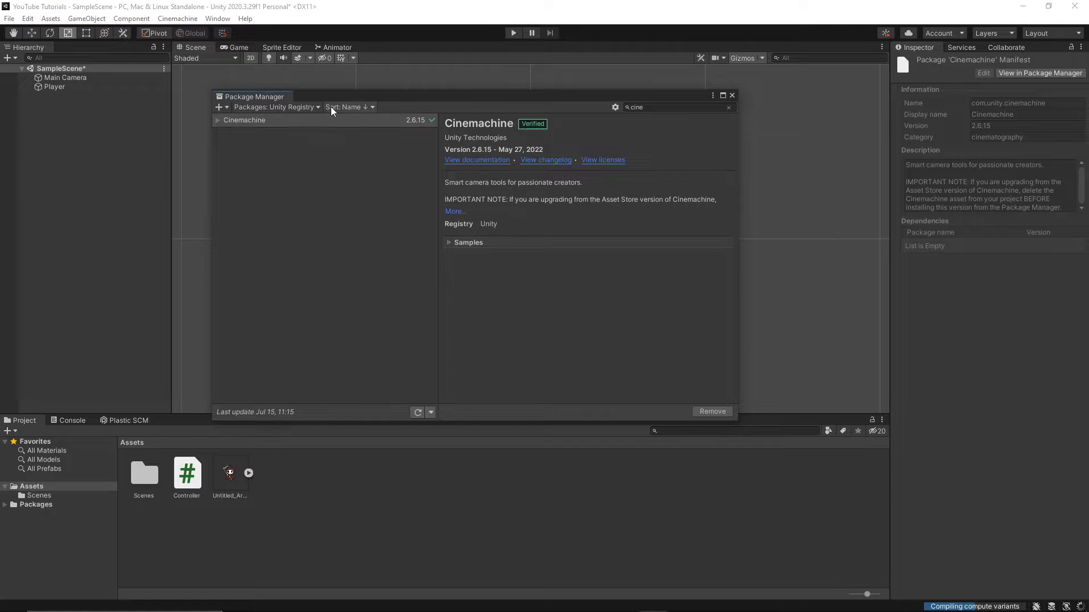
click(732, 95)
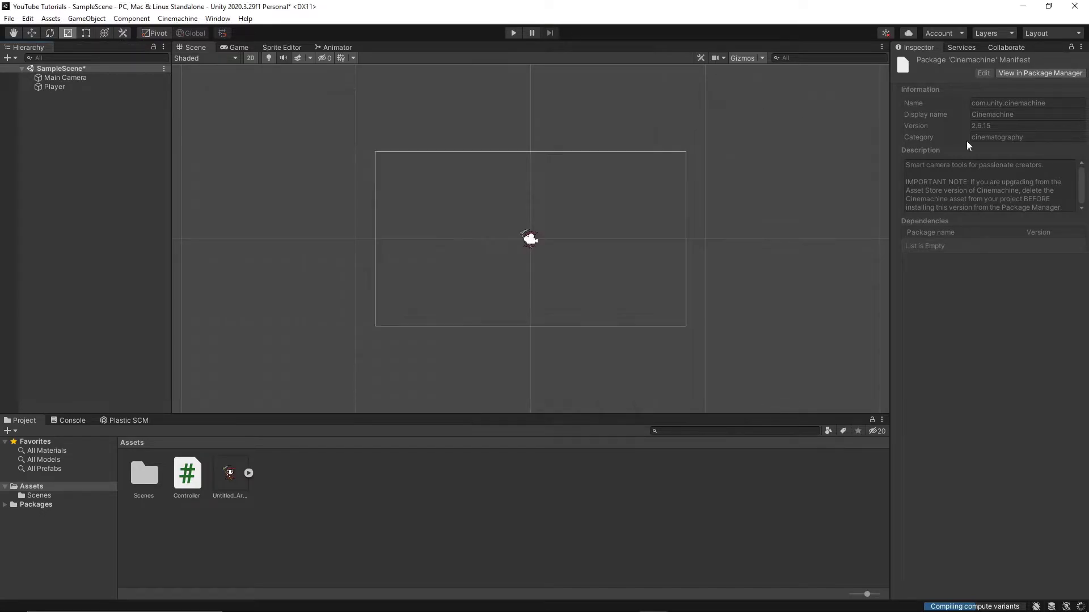
click(15, 222)
right_click(81, 138)
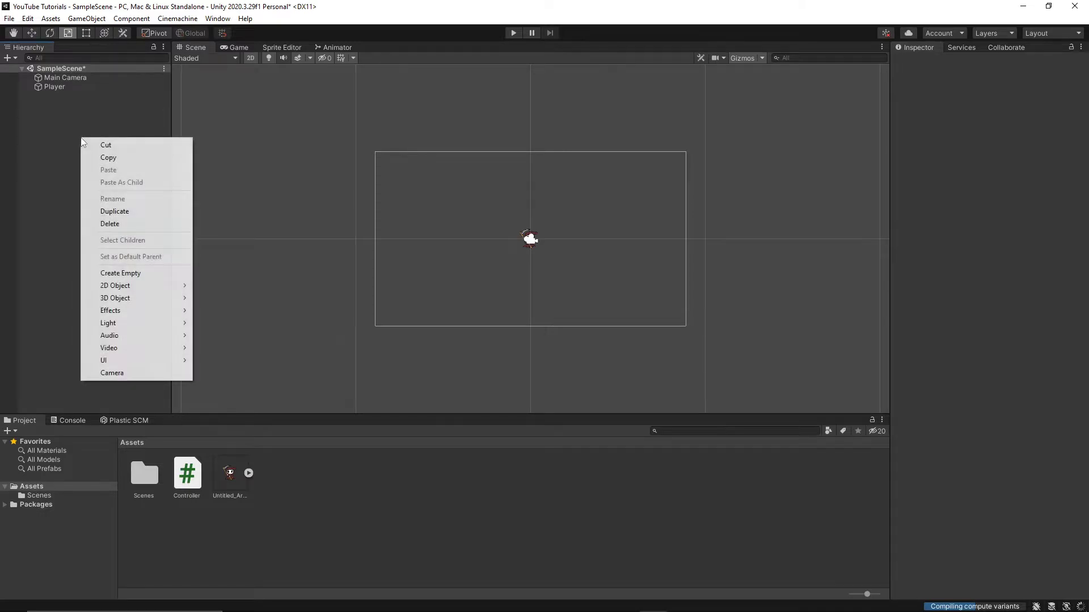
click(131, 373)
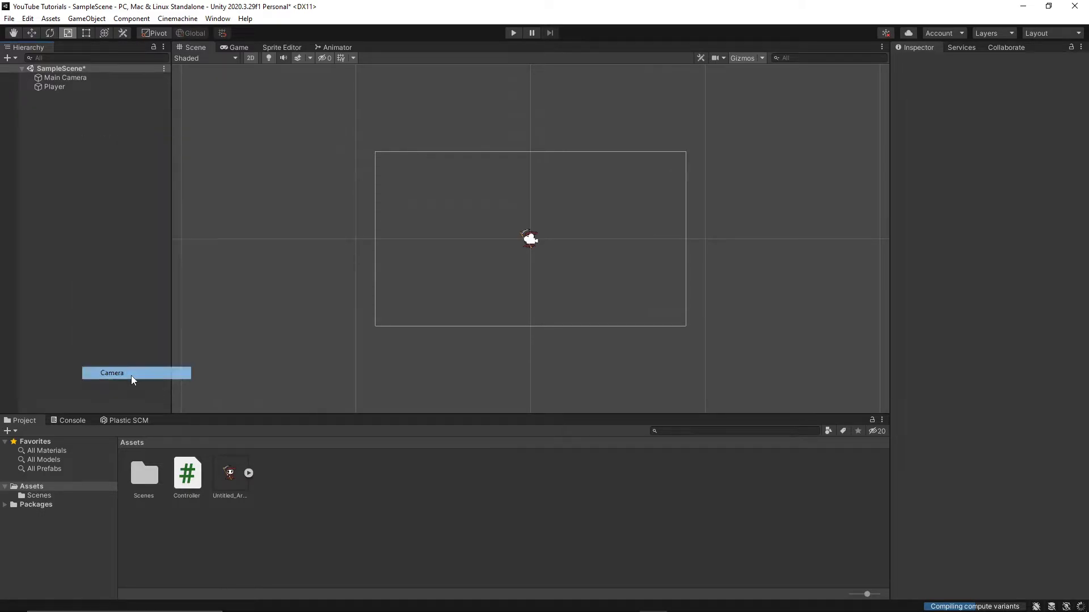
click(125, 227)
click(103, 98)
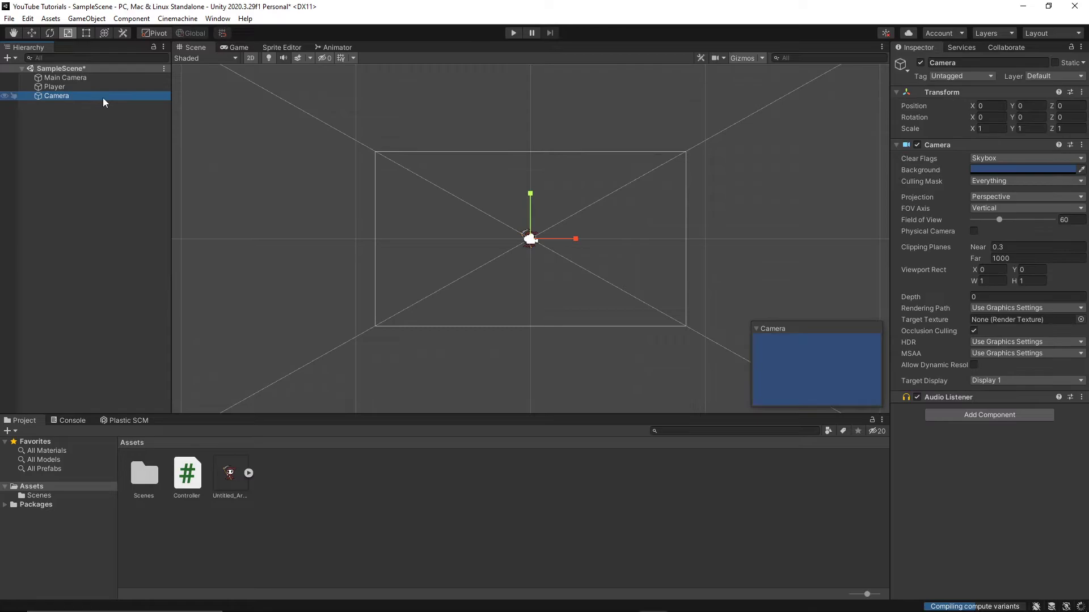
key(Delete)
right_click(84, 156)
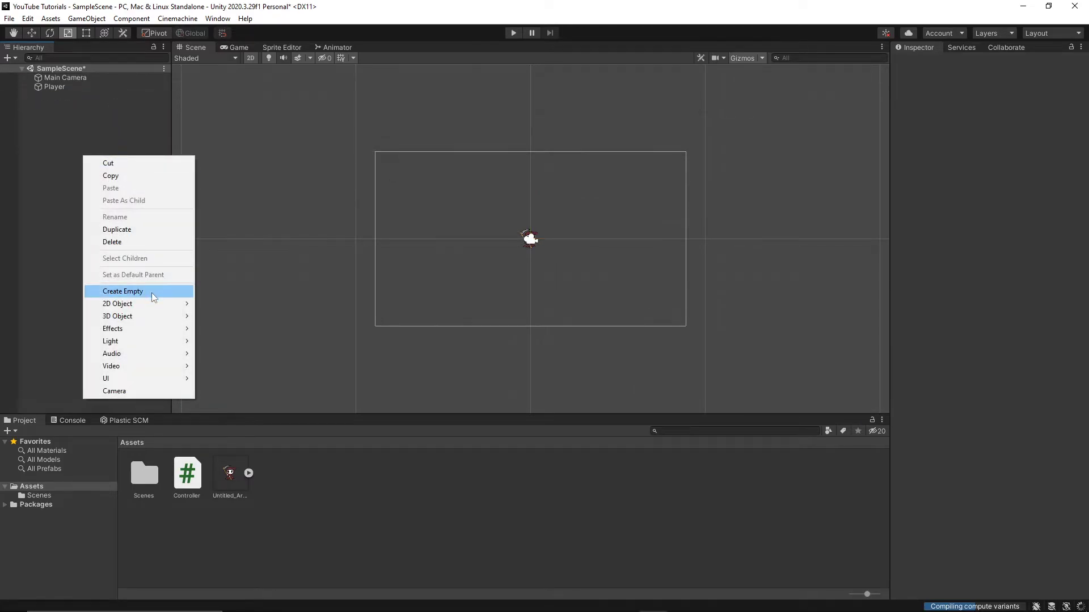
mouse_move(153, 309)
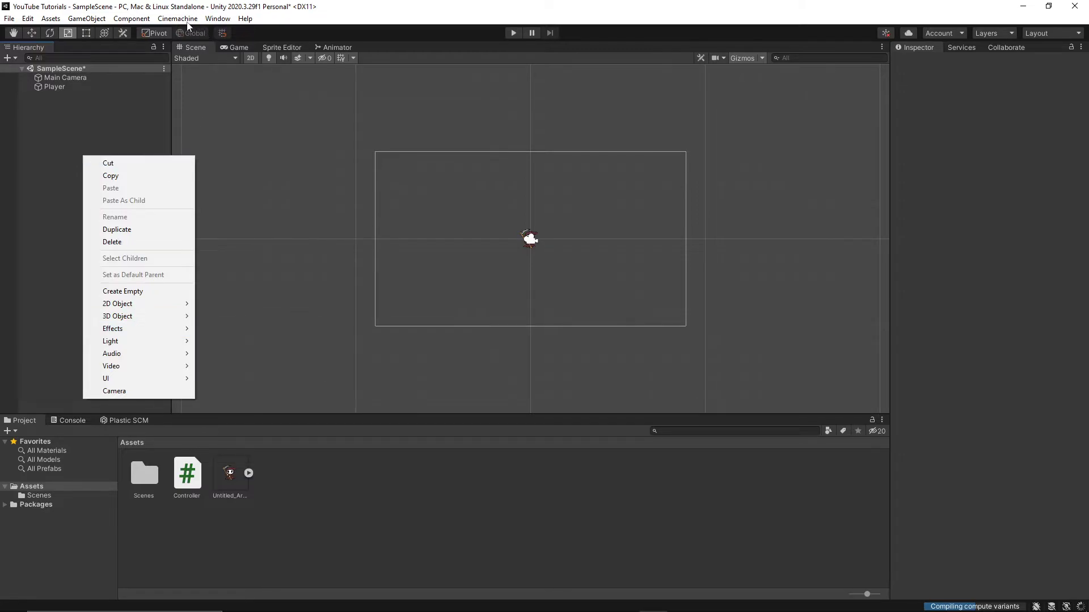
Create a Cinemachine virtual camera and assign the Player object as its Follow target.
click(170, 18)
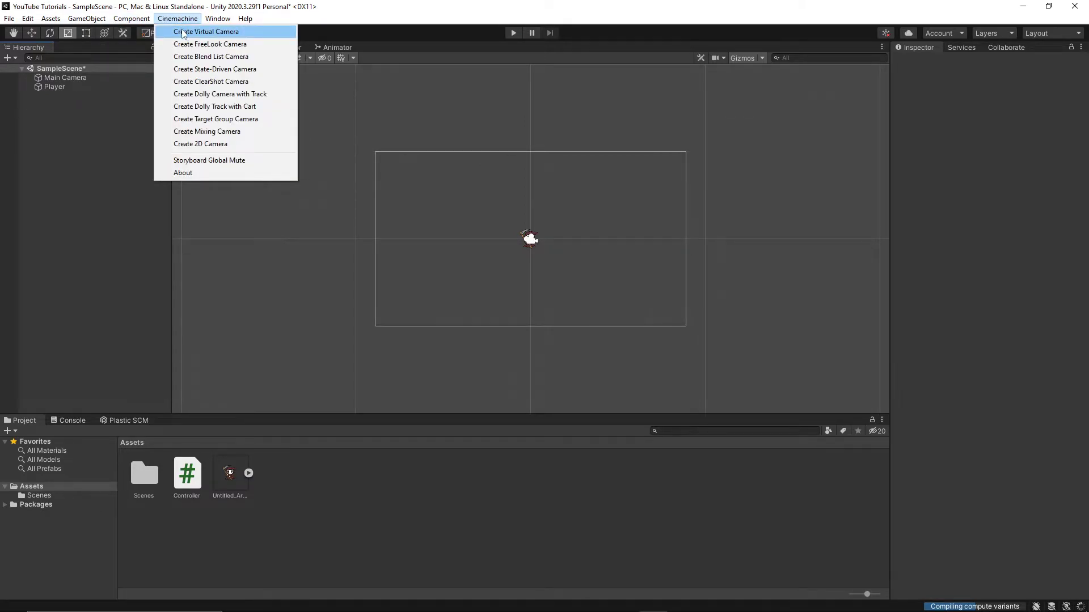
click(183, 32)
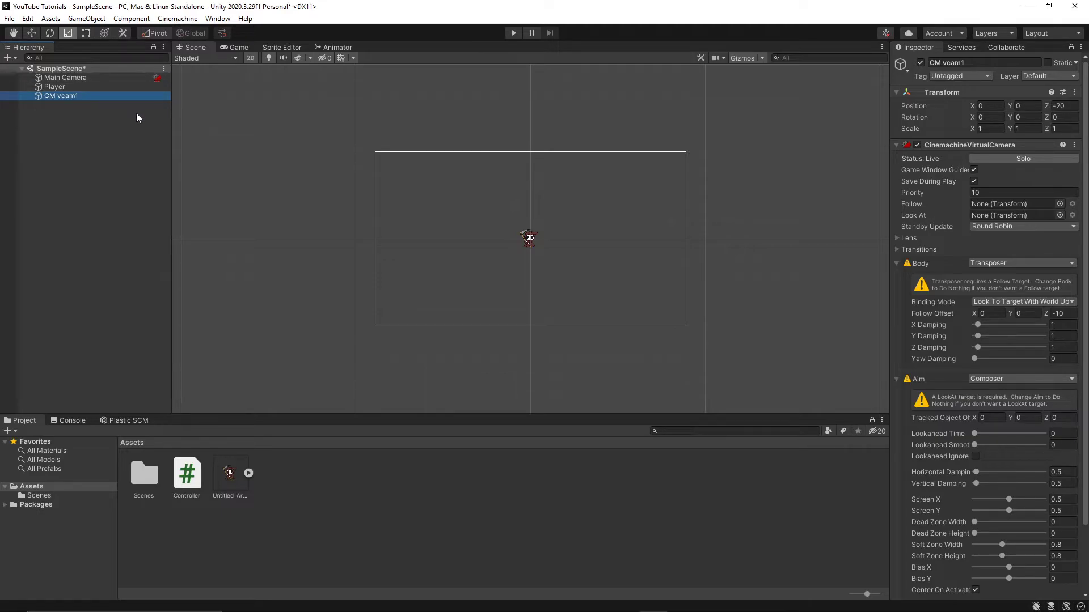
click(75, 97)
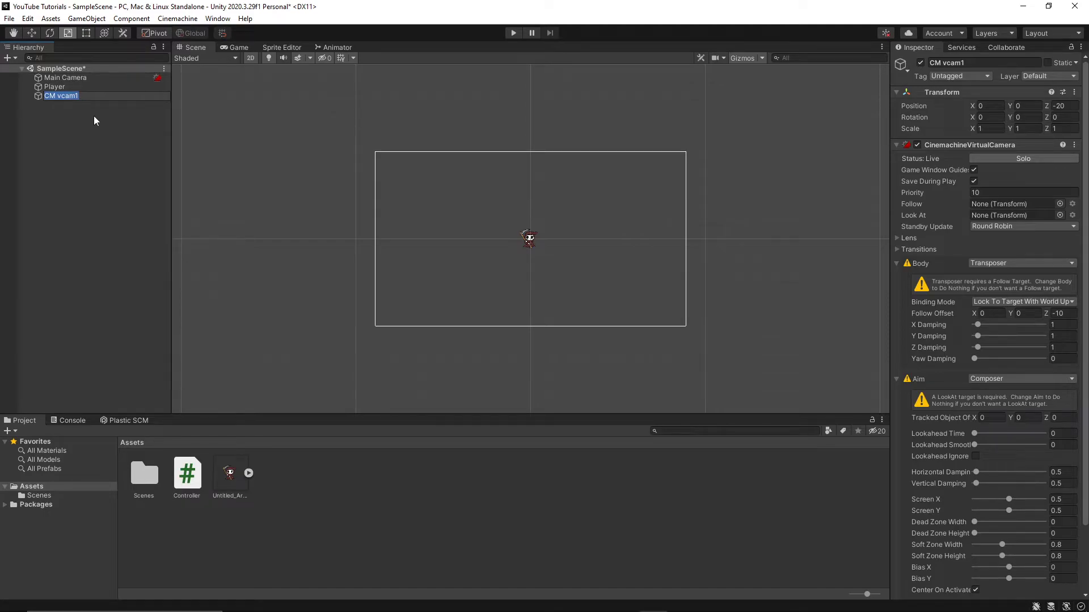
click(93, 115)
click(93, 98)
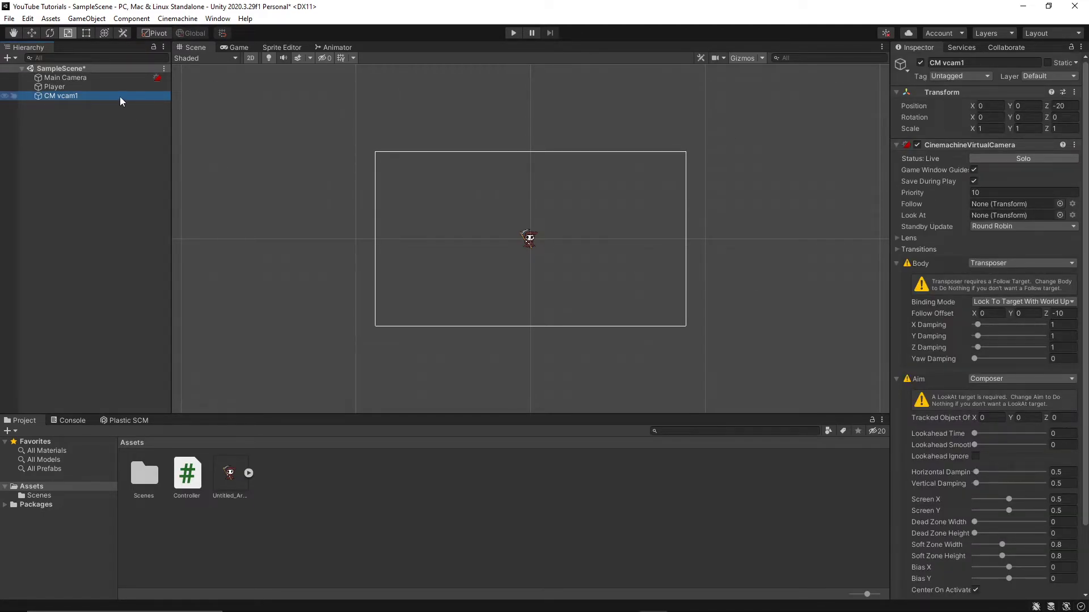
drag(50, 84, 1030, 205)
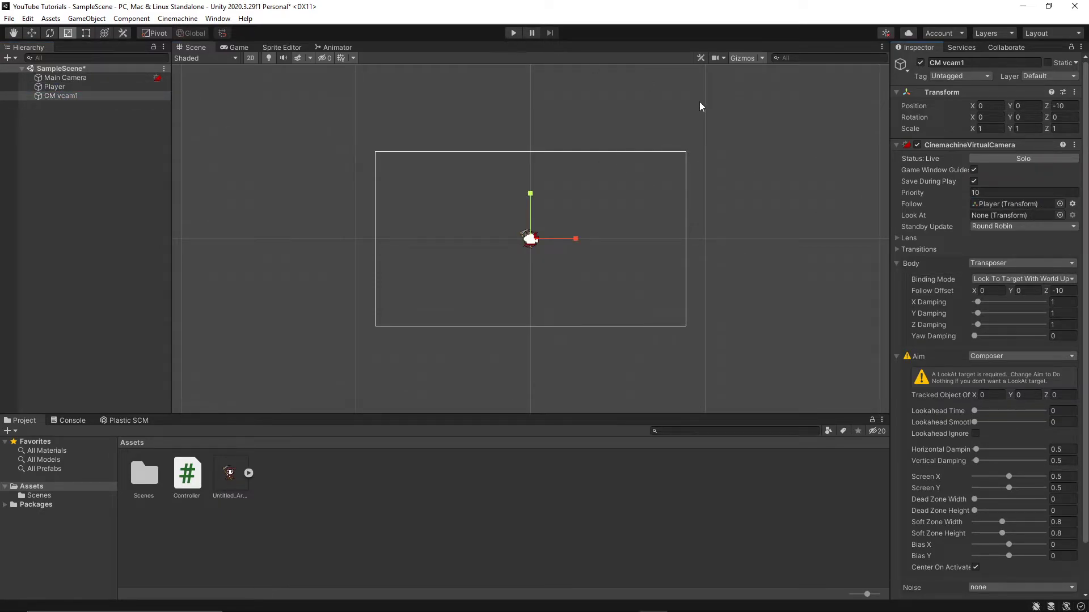
Run the game, move the character in all directions to test the camera follow, and stop Play mode.
click(513, 33)
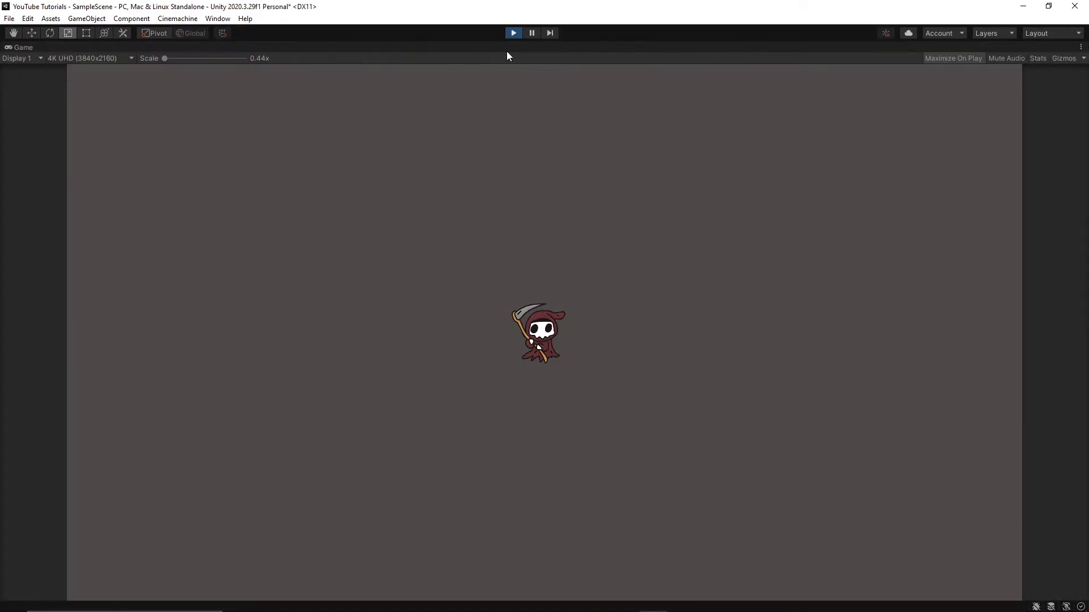
key(a)
key(s)
key(d)
key(a)
key(w)
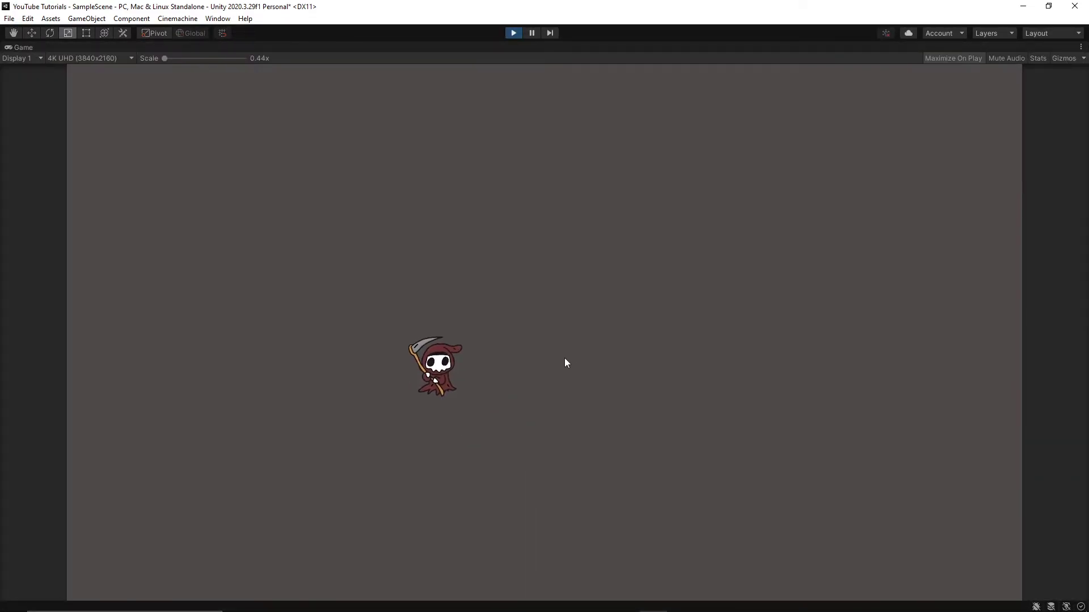
key(s)
key(d)
key(a)
key(d)
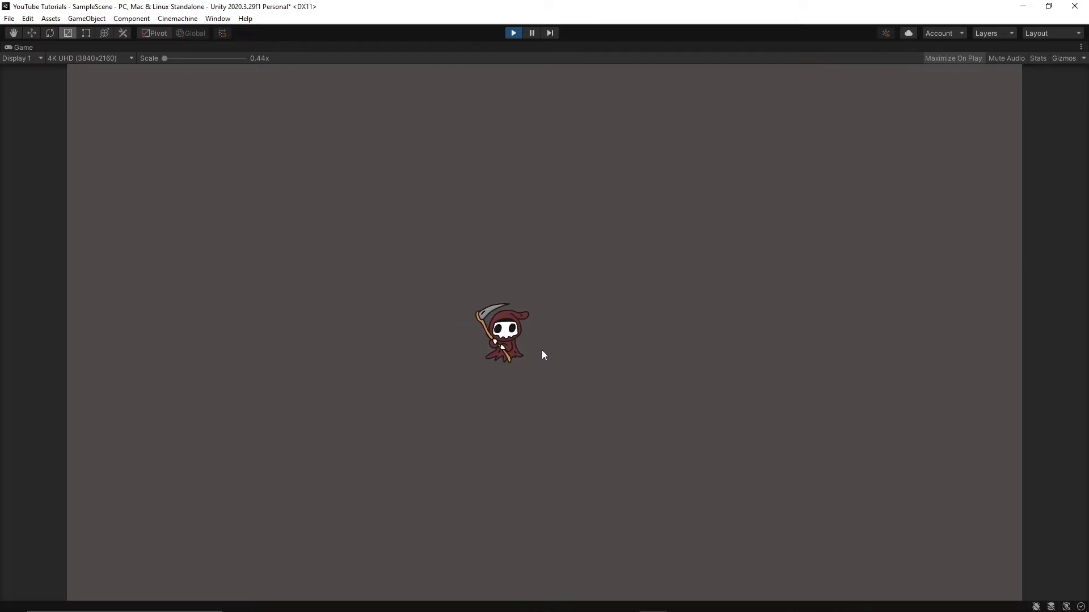
key(a)
key(d)
key(a)
key(a)
key(d)
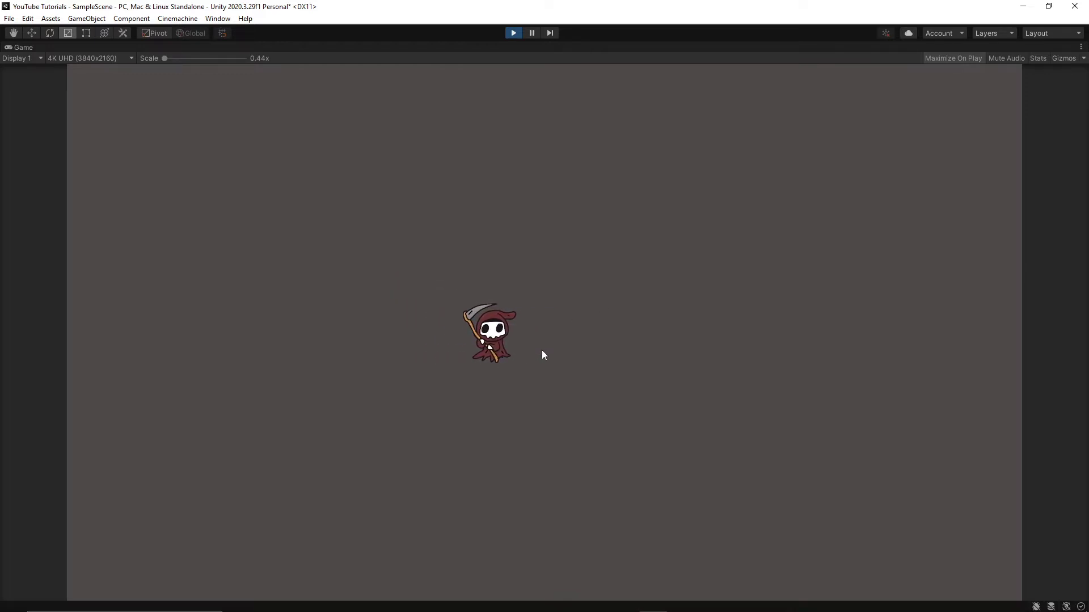
key(a)
key(d)
key(a)
key(s)
key(d)
key(a)
key(w)
key(d)
key(s)
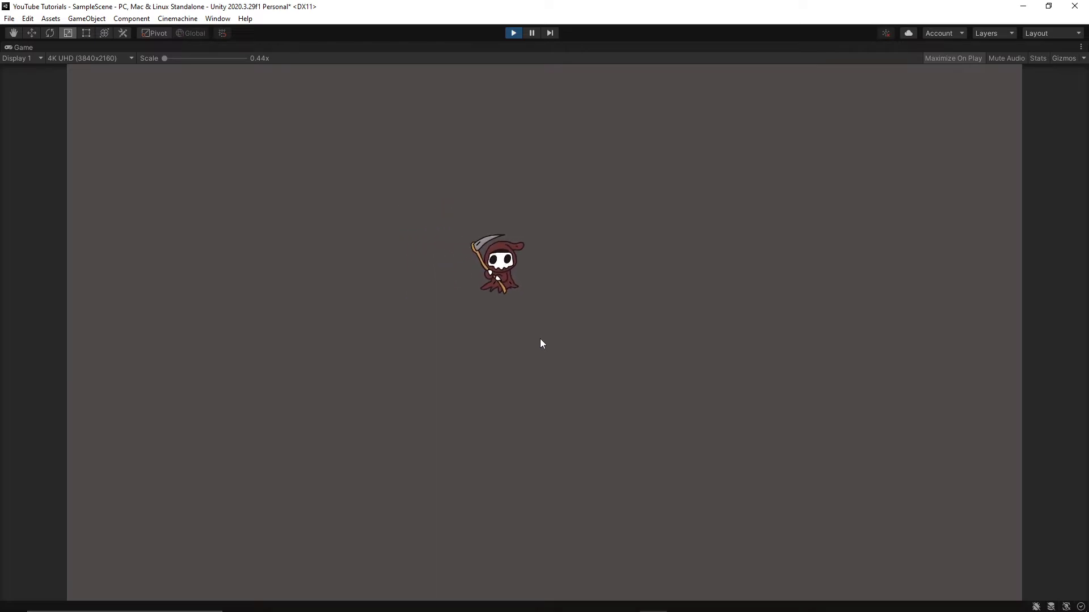
key(d)
key(w)
key(a)
key(s)
key(d)
key(w)
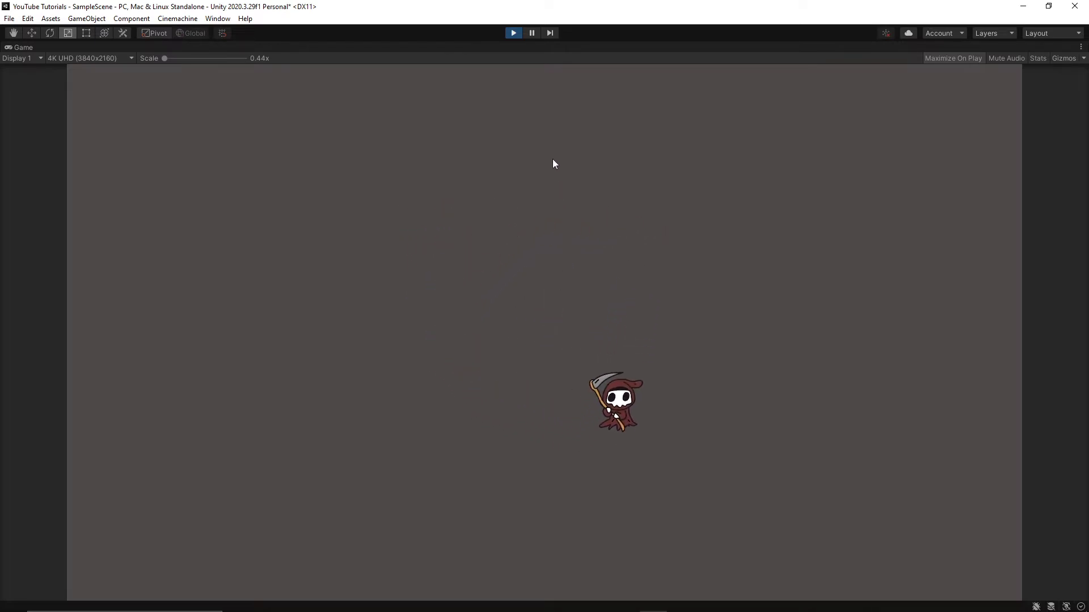
key(w)
key(a)
key(s)
key(d)
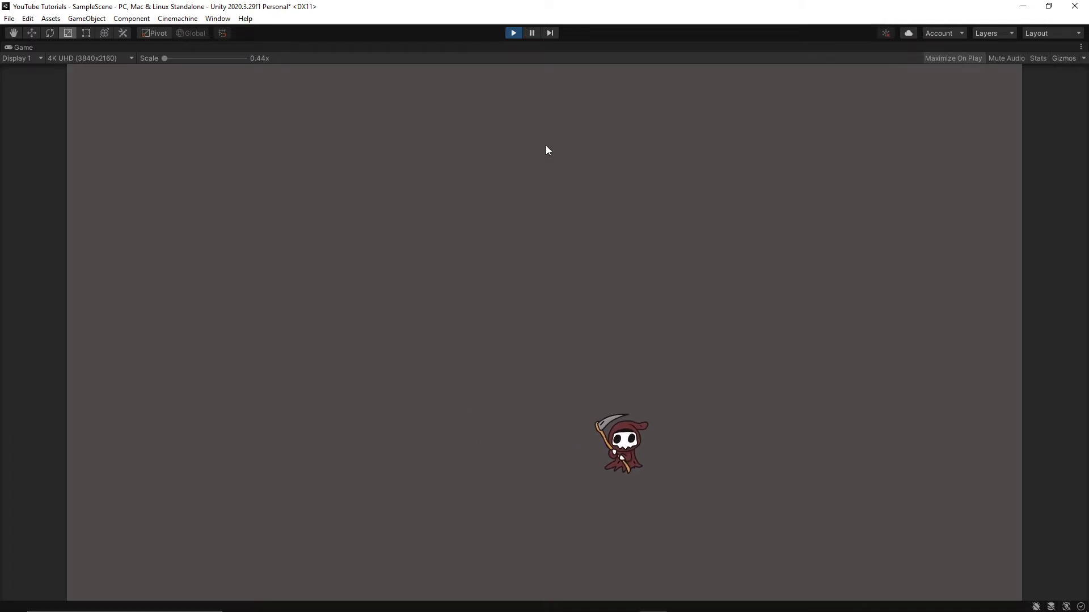
click(513, 33)
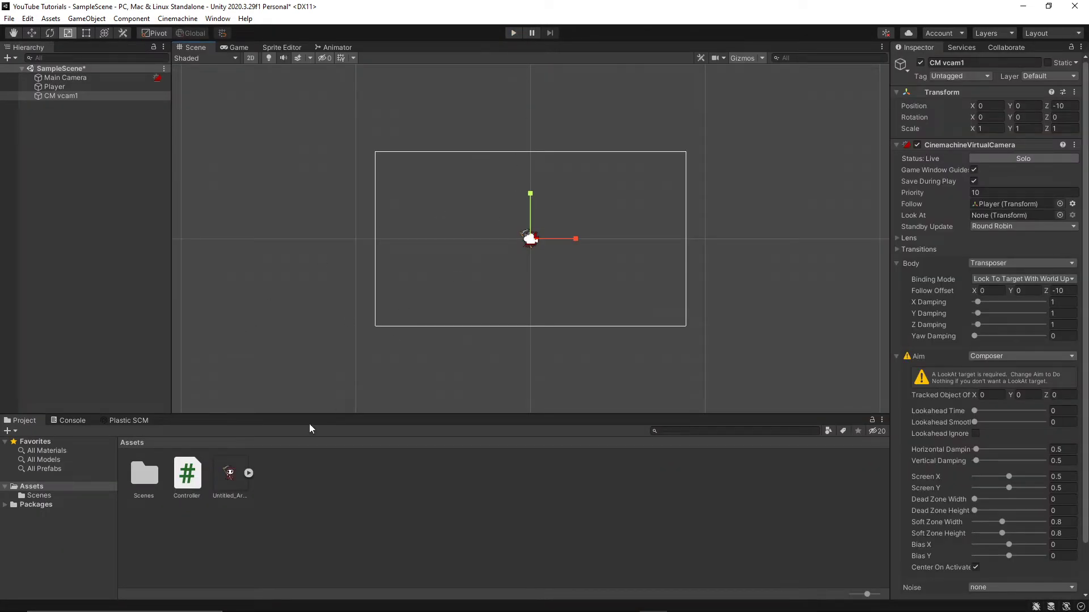
Place the reaper artwork sprite in the camera frame beside the player as a reference, and test the camera follow against it in Play mode.
drag(232, 477, 456, 225)
click(514, 33)
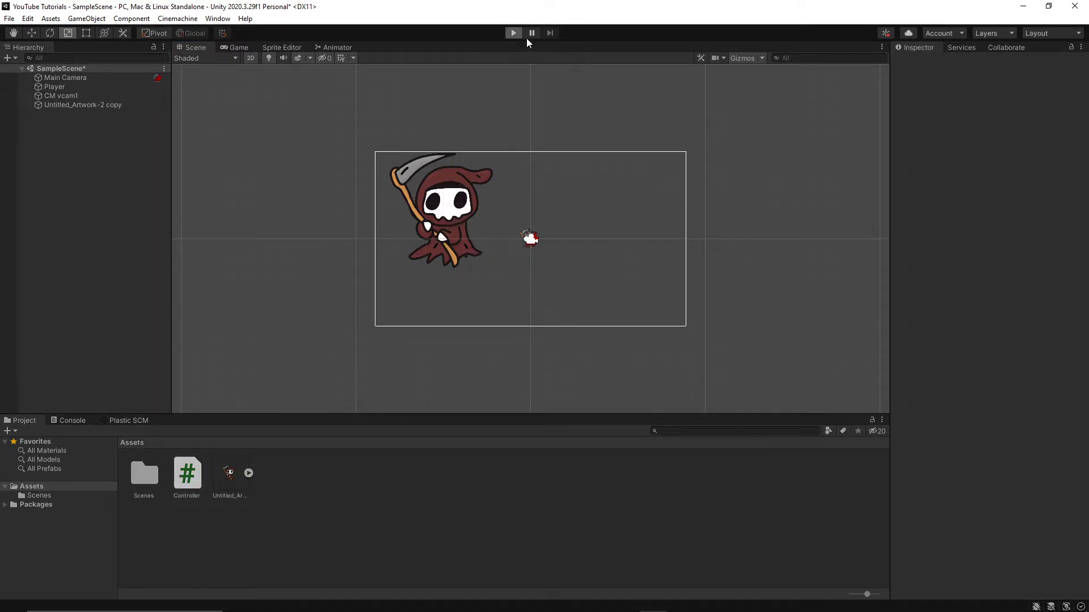
key(ctrl+p)
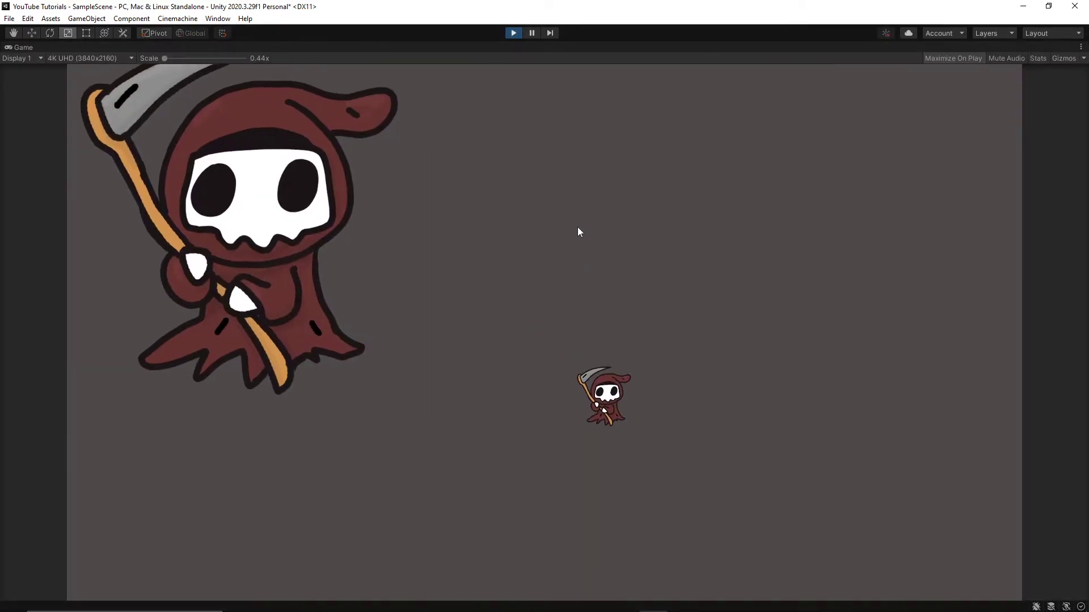
key(w)
key(a)
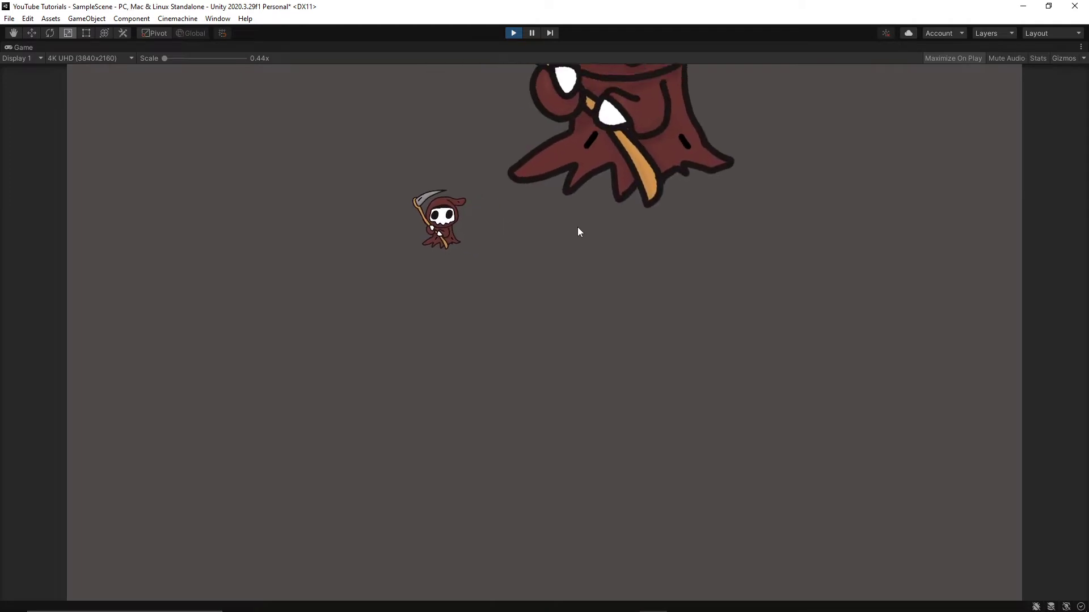
key(d)
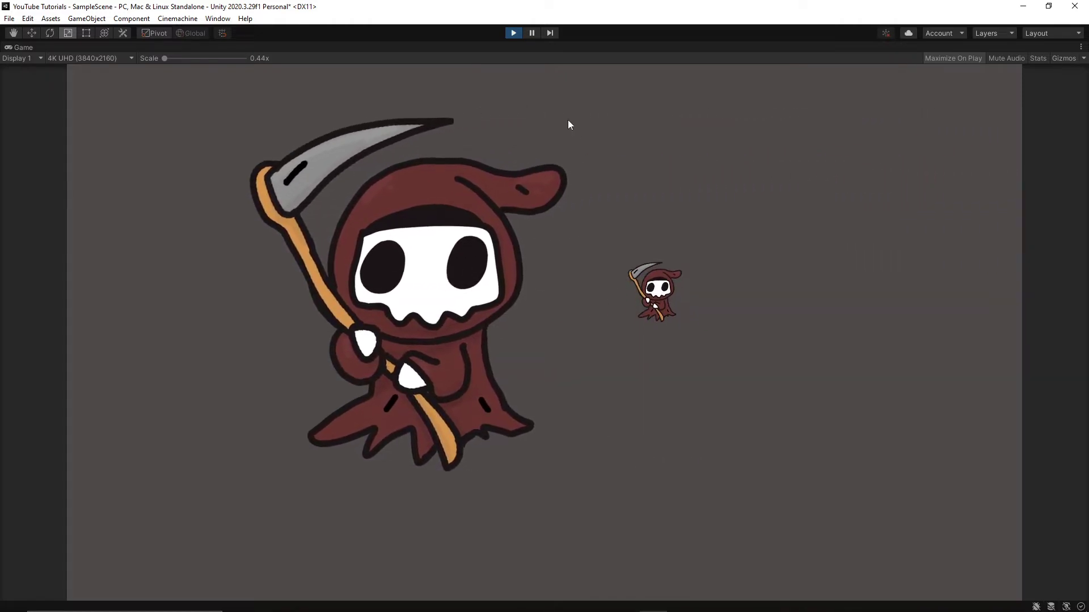
click(514, 34)
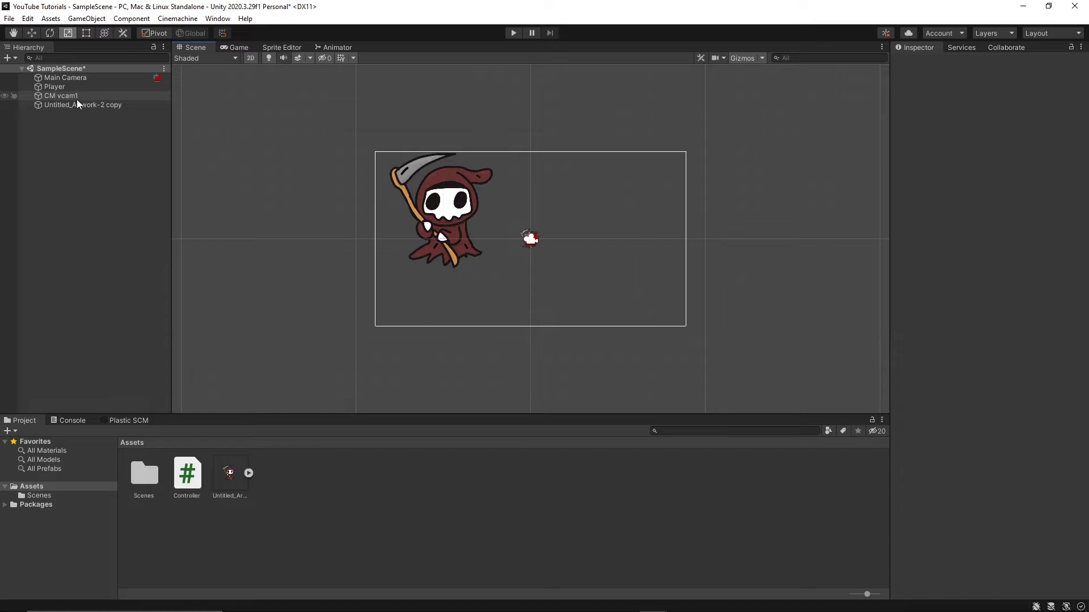
Set the Aim of the CM vcam1 virtual camera to Do nothing.
click(76, 97)
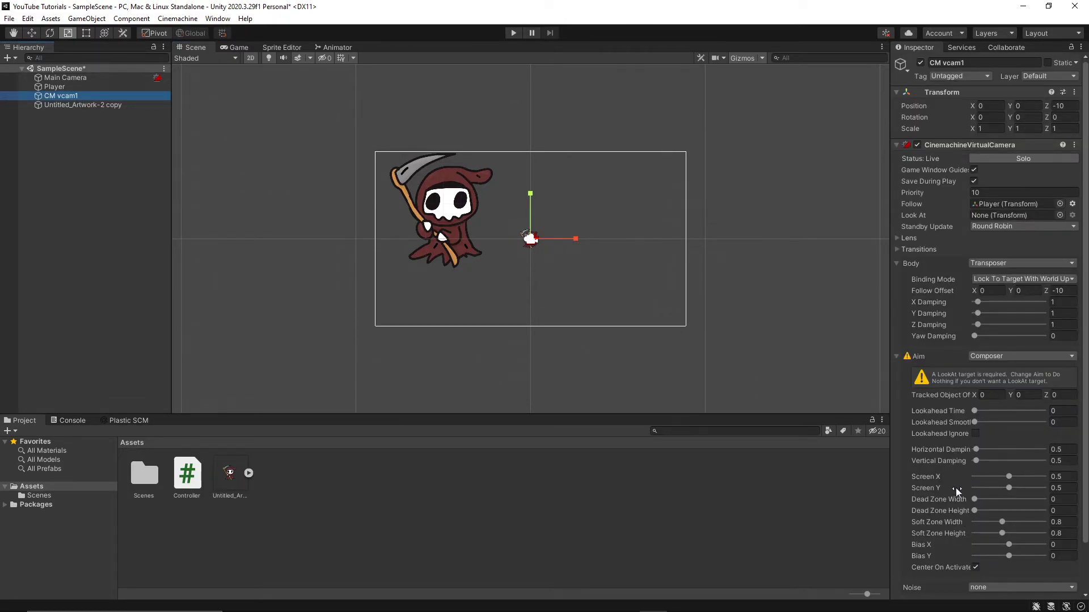
click(994, 357)
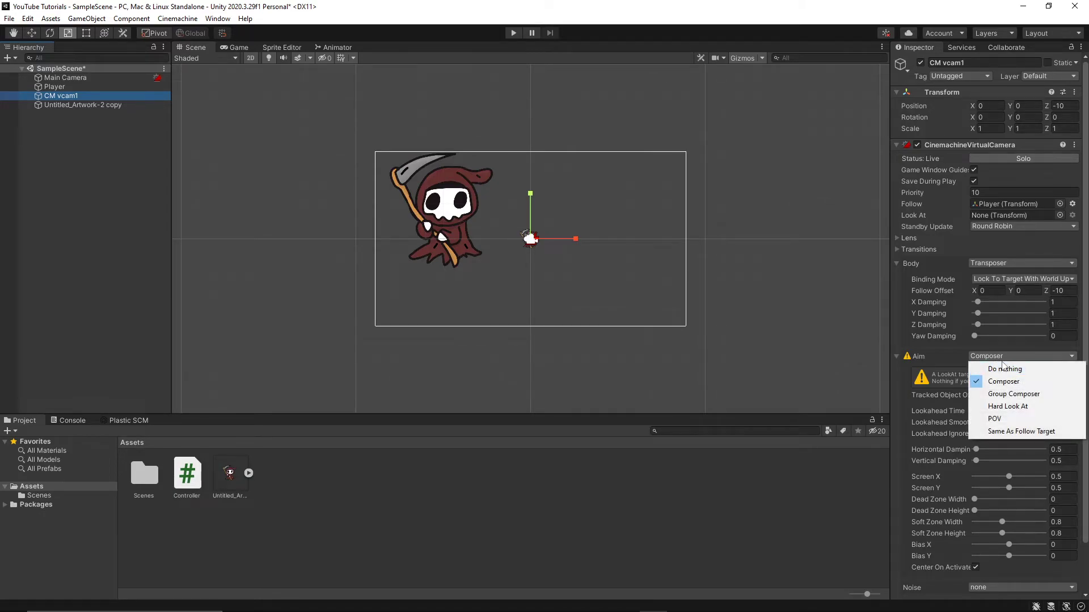
click(1002, 407)
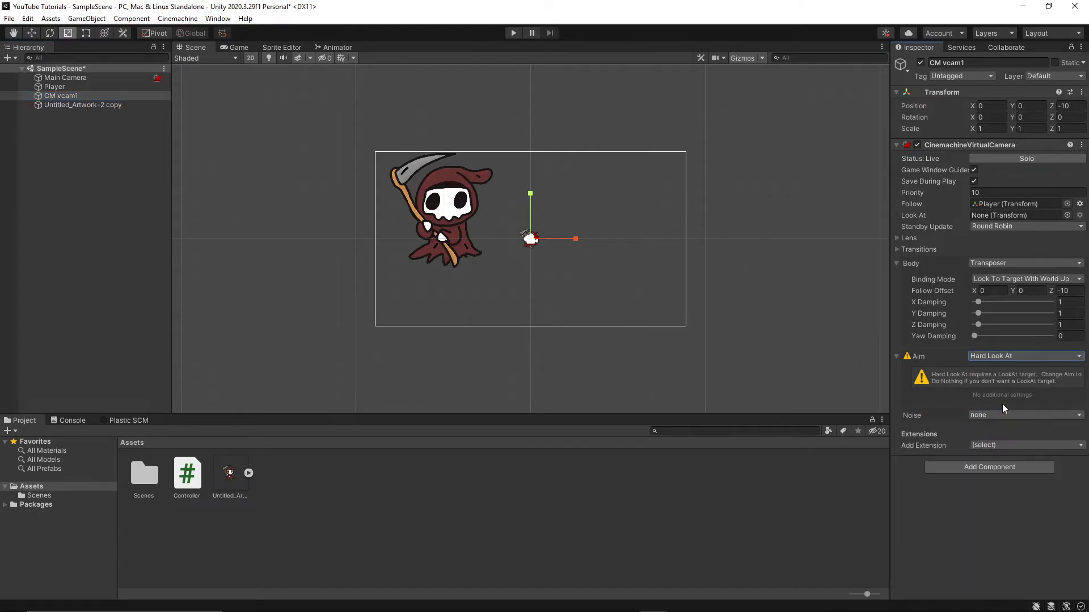
click(1031, 356)
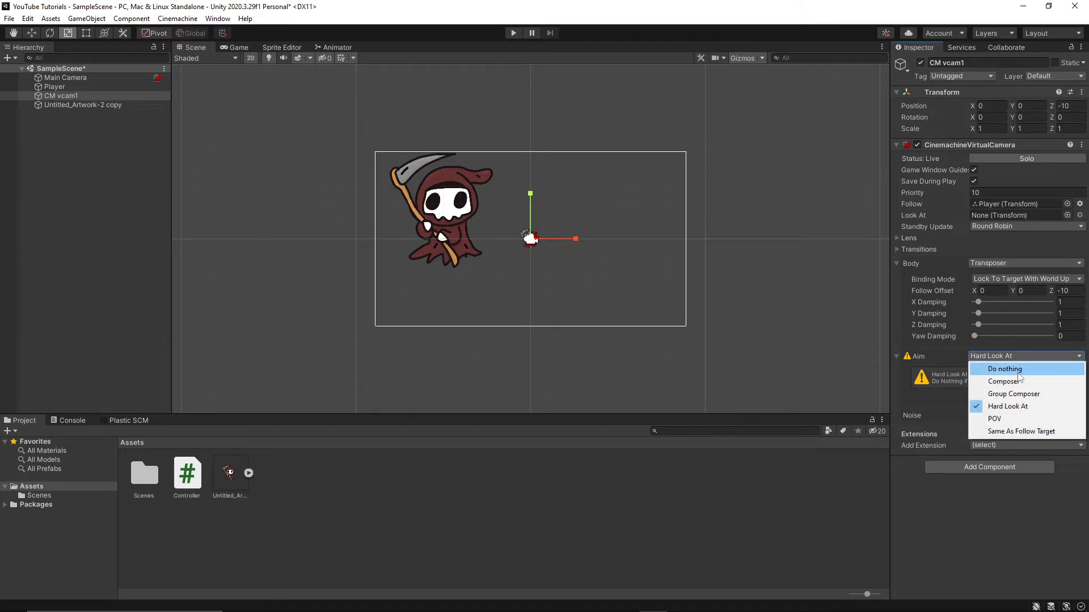
click(986, 368)
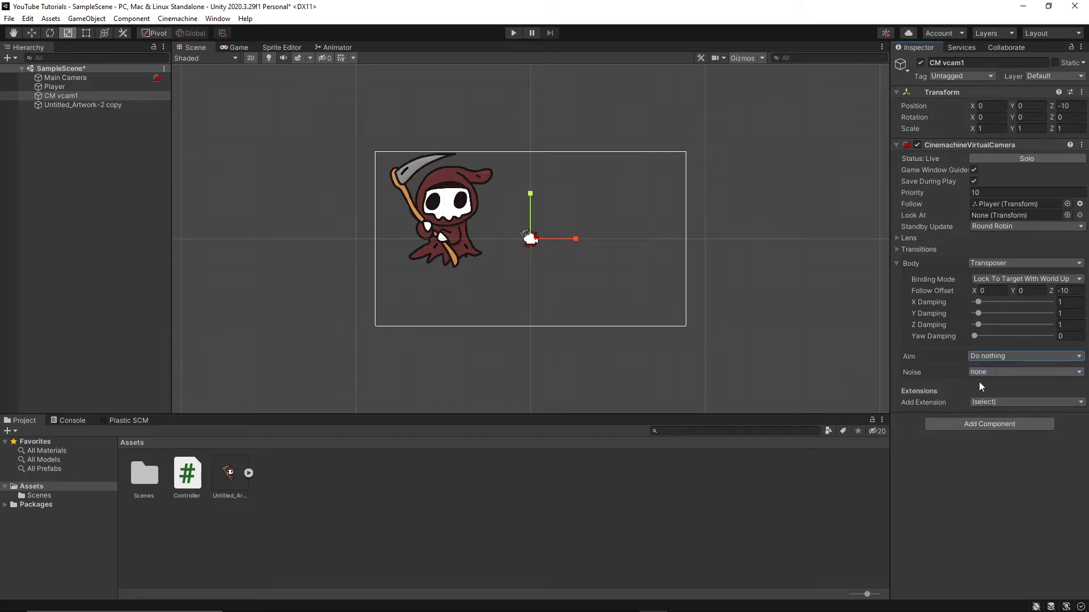
Test the camera follow in Play mode by moving the character sideways past the reference sprite, and stop the game.
click(509, 36)
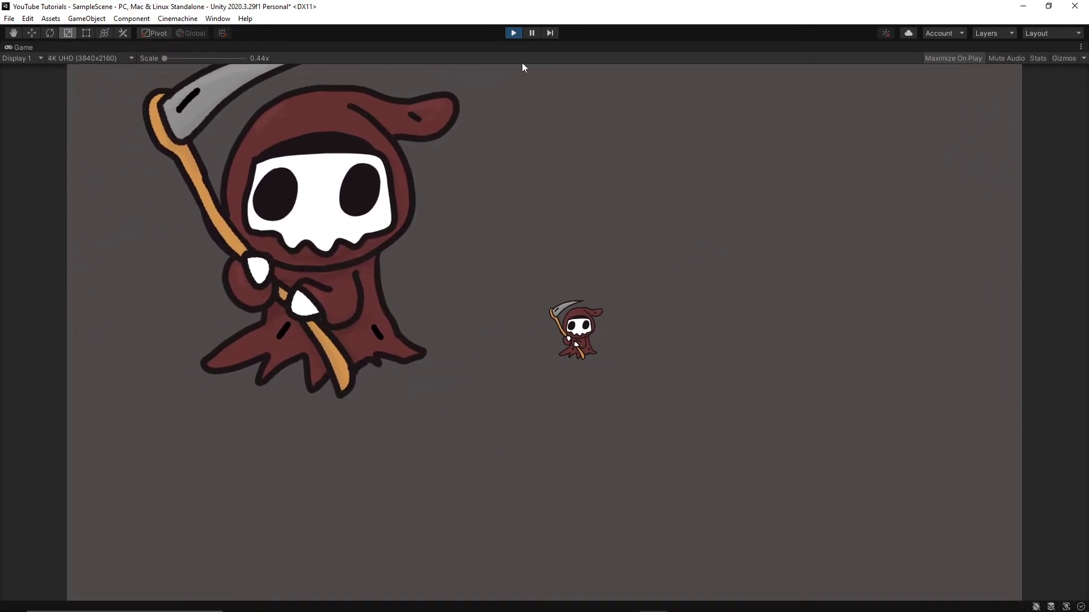
key(a)
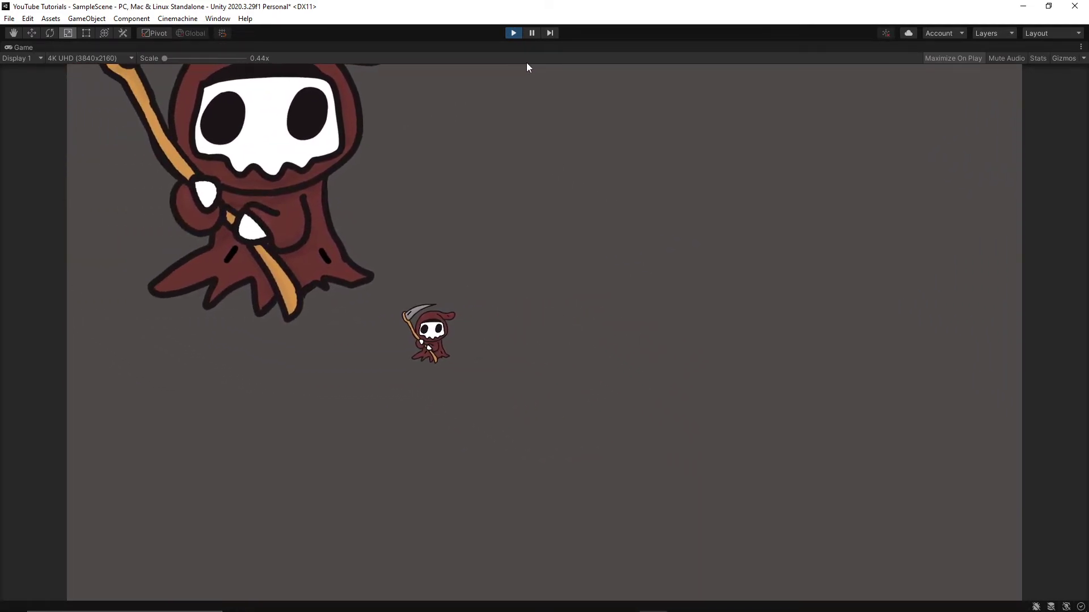
key(a)
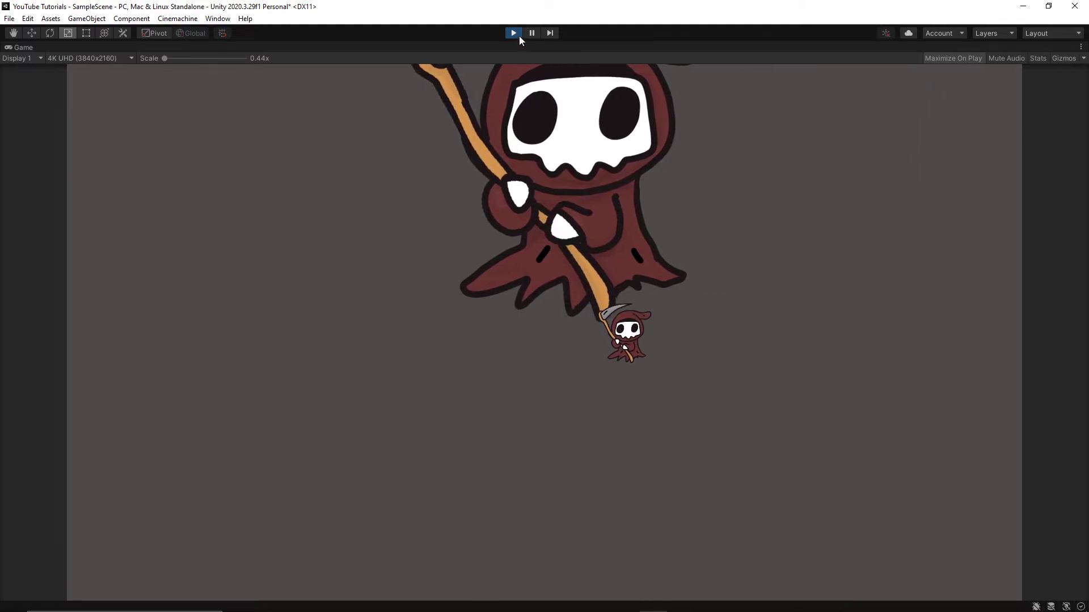
click(514, 33)
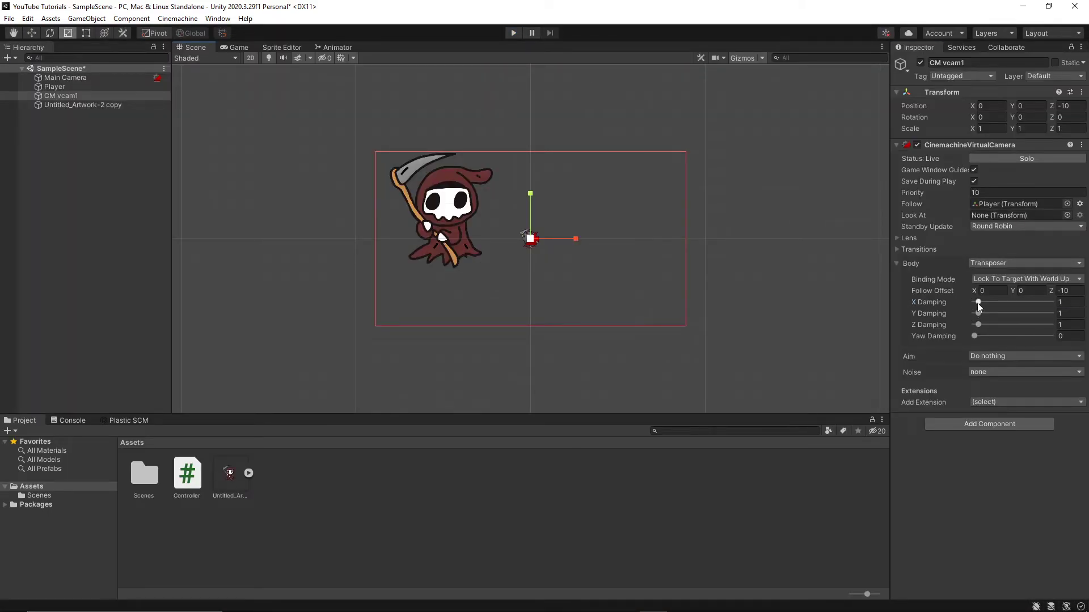
Set the virtual camera's X, Y and Z damping to 0 and test the character's movement in Play mode.
drag(977, 302, 973, 302)
click(514, 33)
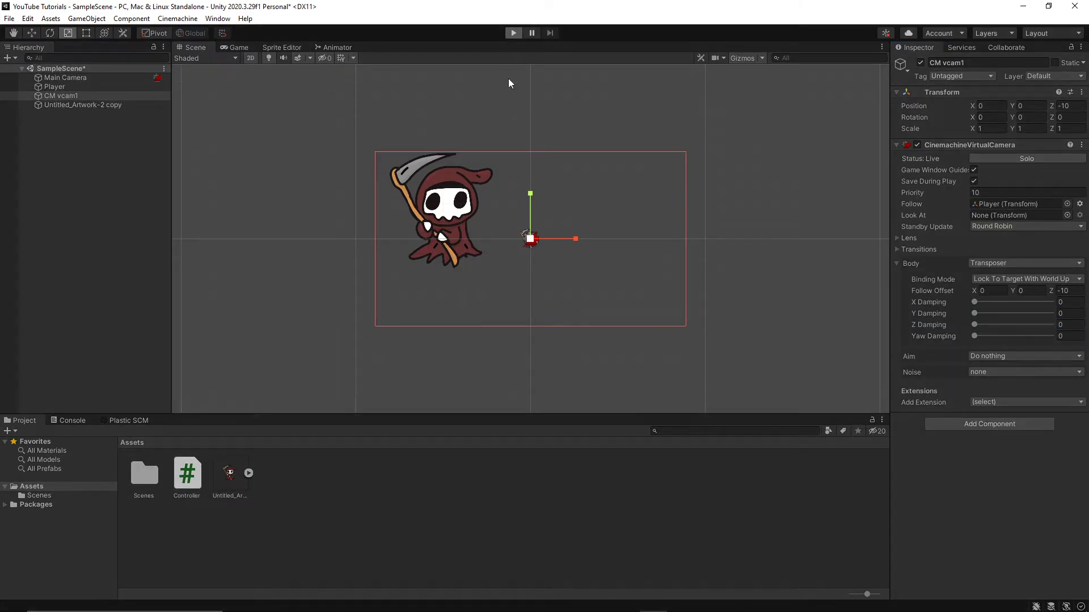
key(a)
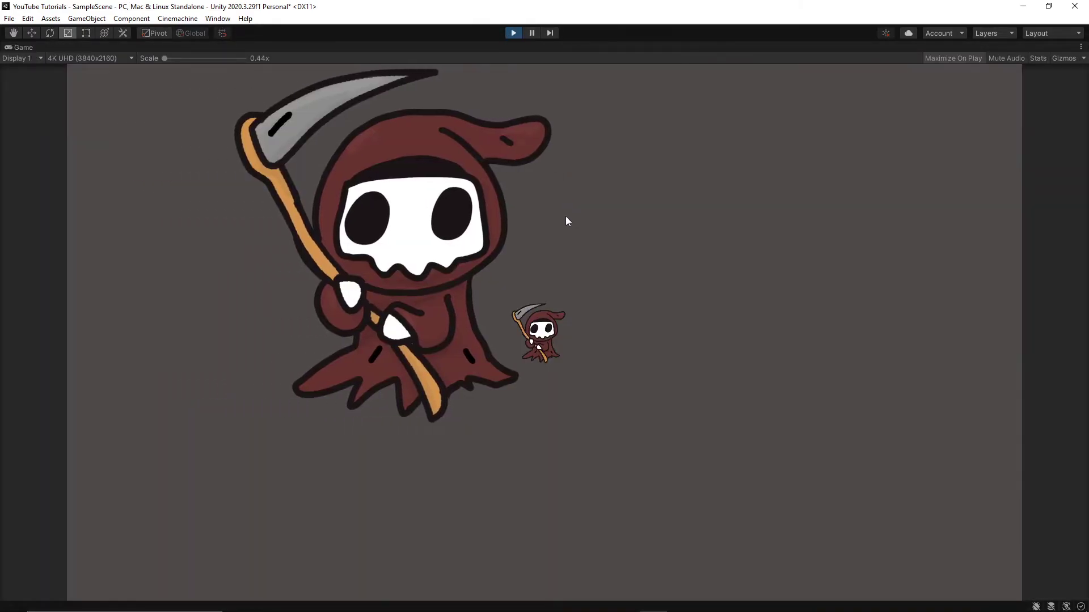
key(s)
key(d)
key(w)
key(d)
key(s)
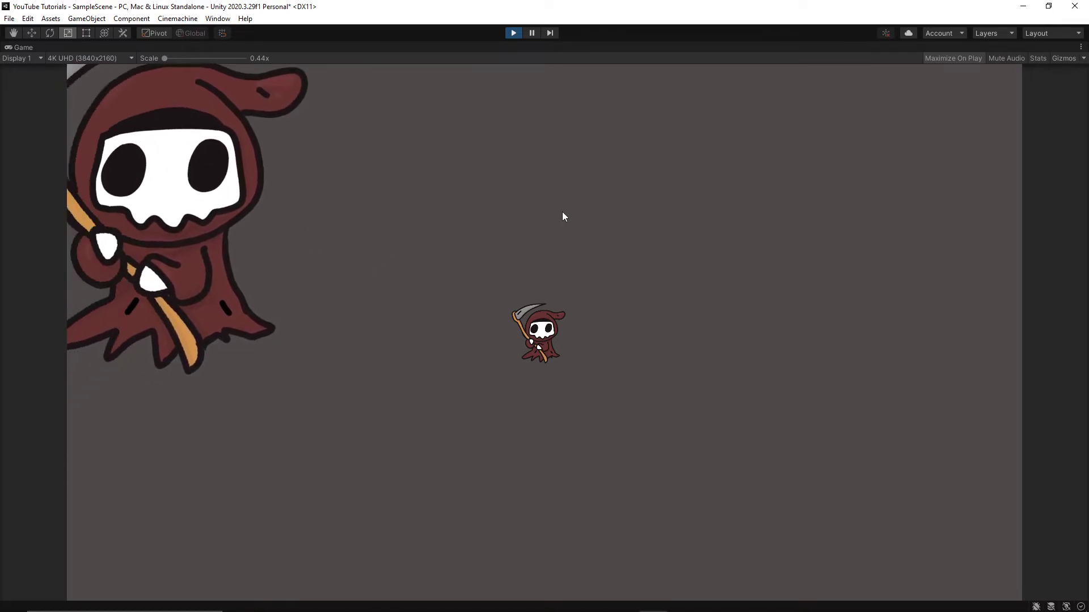
key(a)
key(w)
key(a)
key(s)
key(a)
key(w)
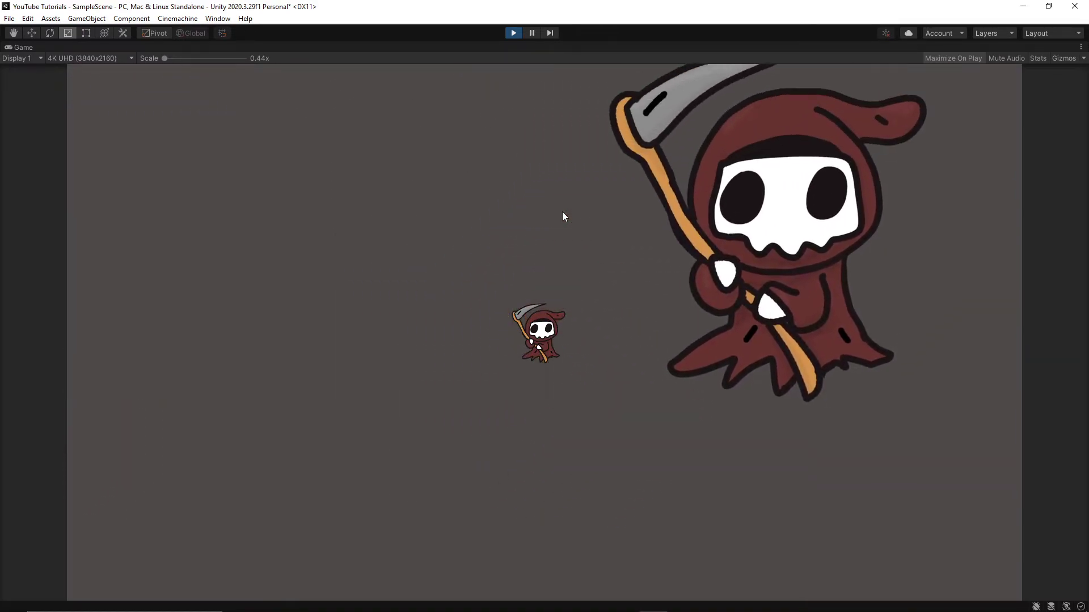
key(d)
key(s)
key(w)
key(a)
key(w)
key(d)
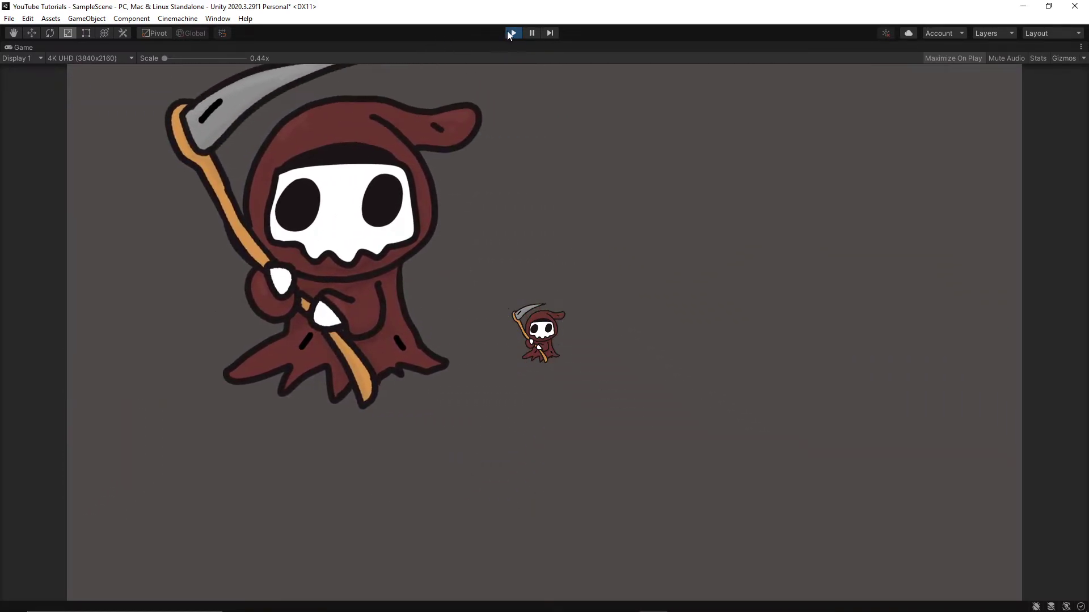
click(513, 33)
Set the virtual camera's damping to X 1.3, Y 1.8 and Z 1.6, and test the character's movement in Play mode.
drag(975, 313, 981, 325)
click(513, 32)
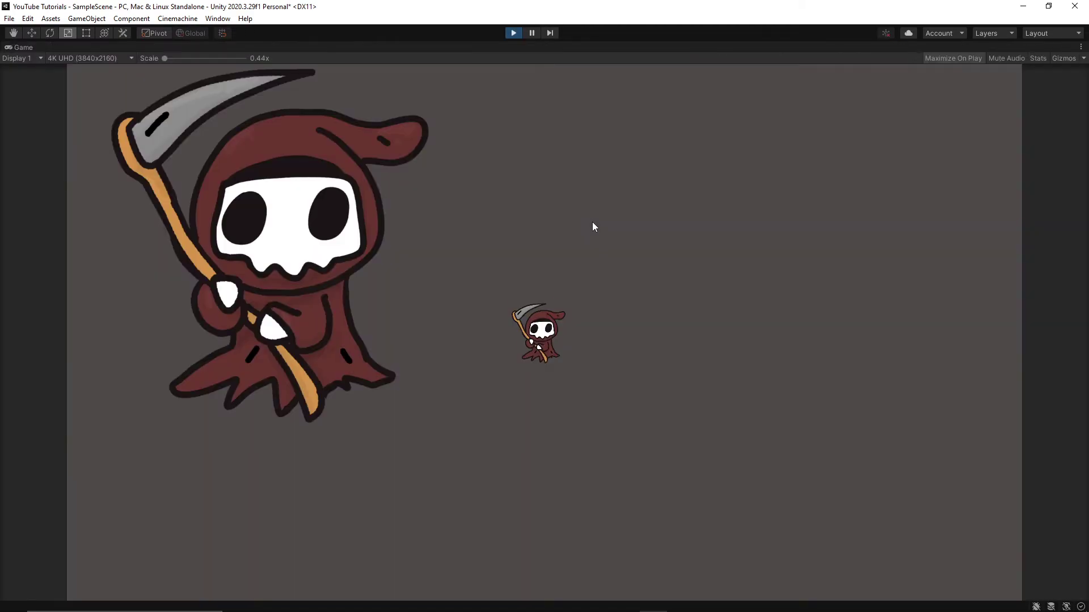
key(a)
key(s)
key(w)
key(a)
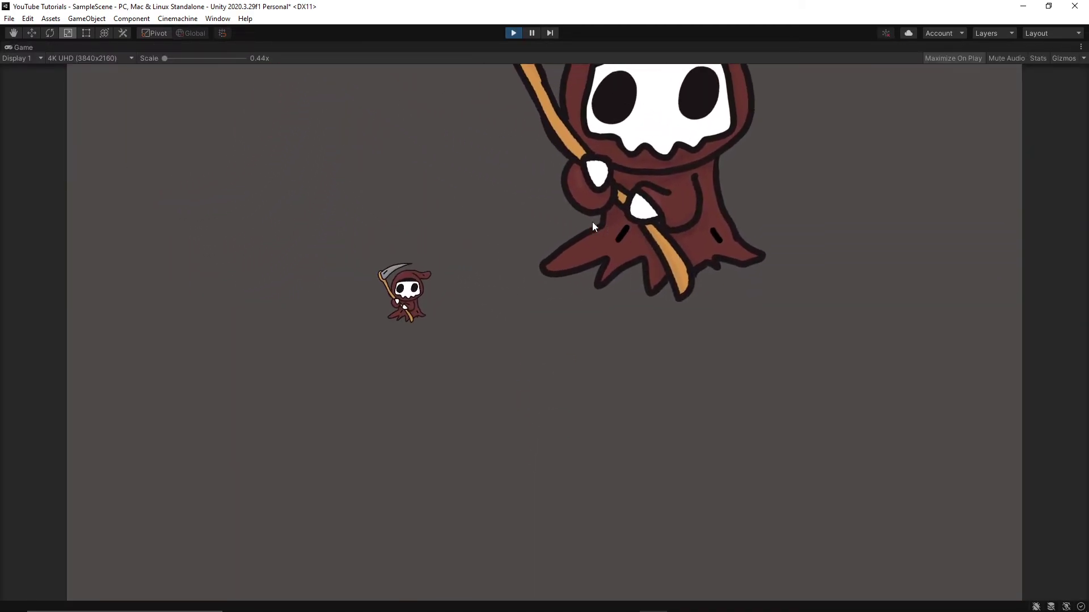
key(d)
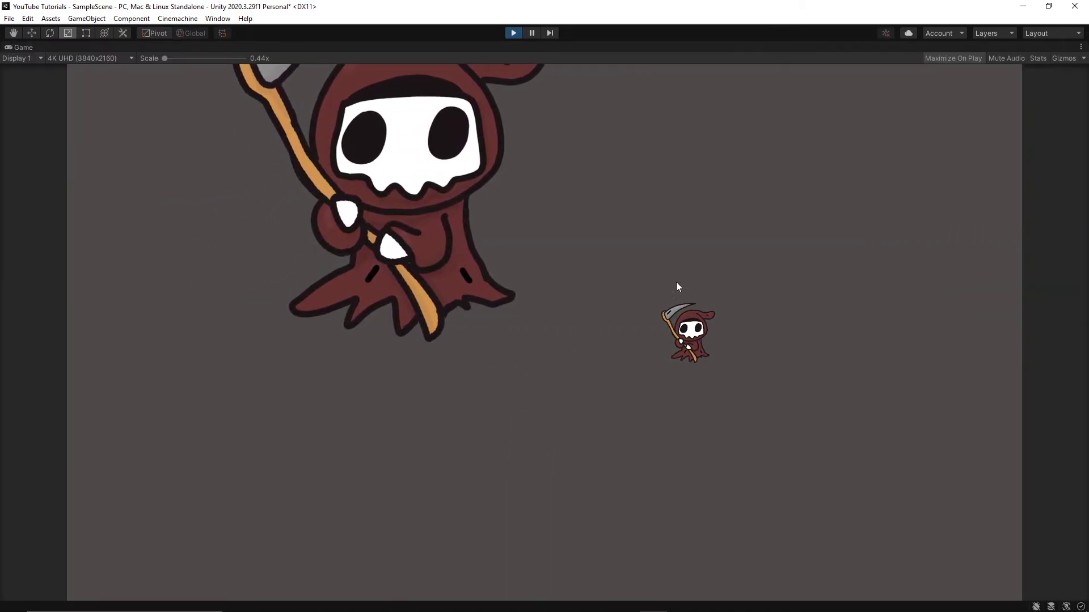
key(w)
key(a)
key(s)
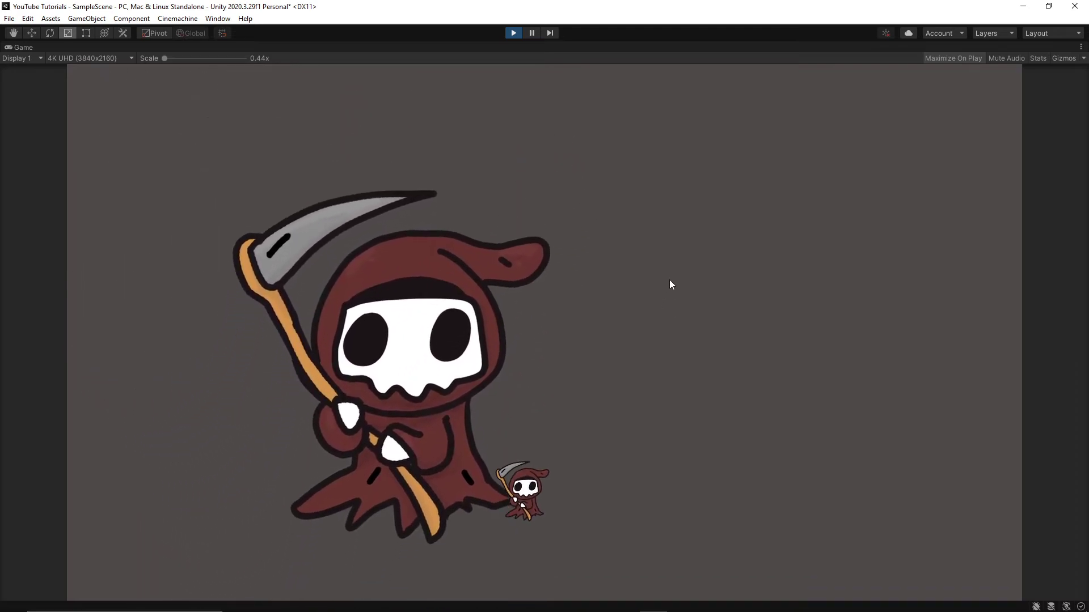
key(a)
key(w)
key(d)
key(s)
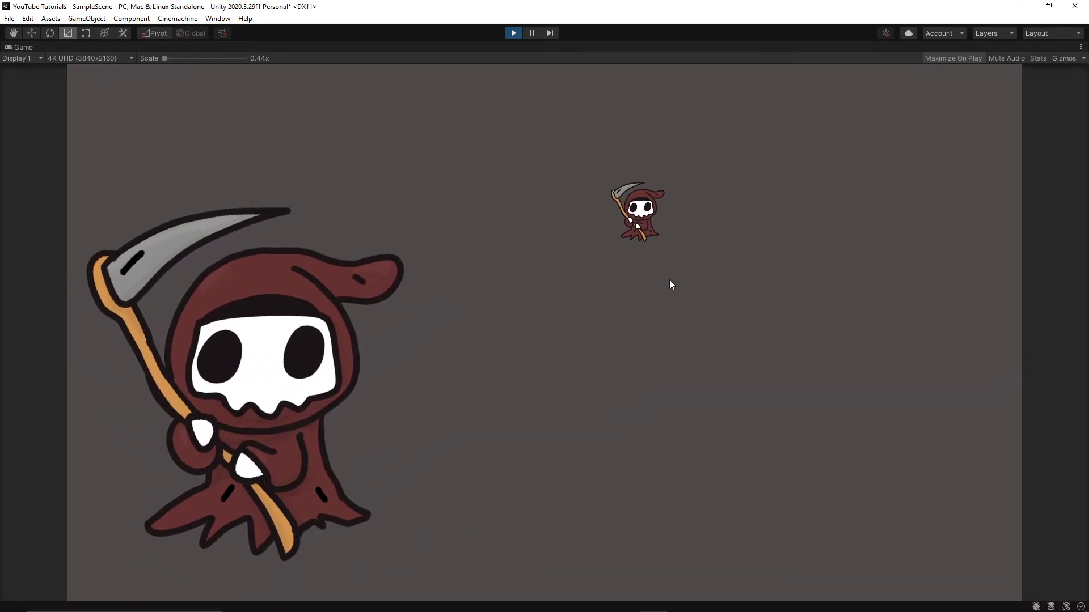
key(a)
key(w)
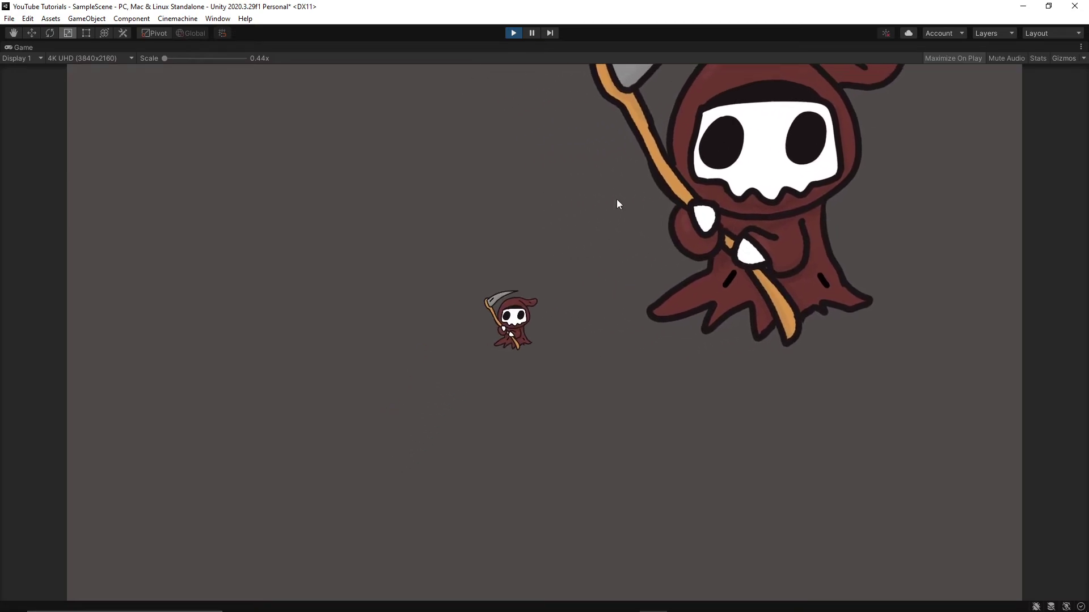
click(514, 33)
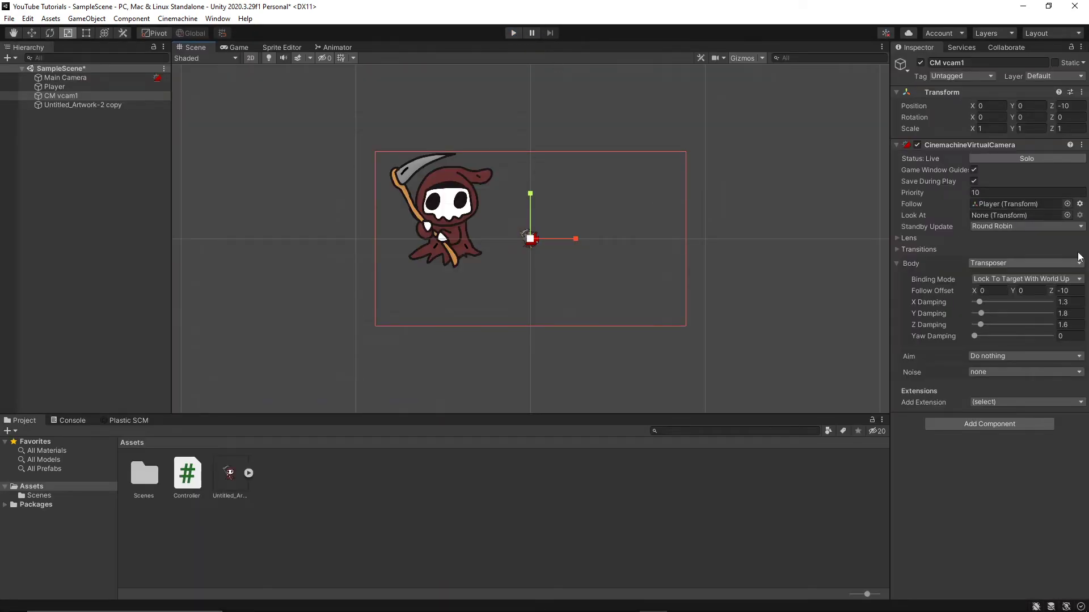
Try a Dutch angle of 46 in the virtual camera's lens settings and undo the change.
click(898, 238)
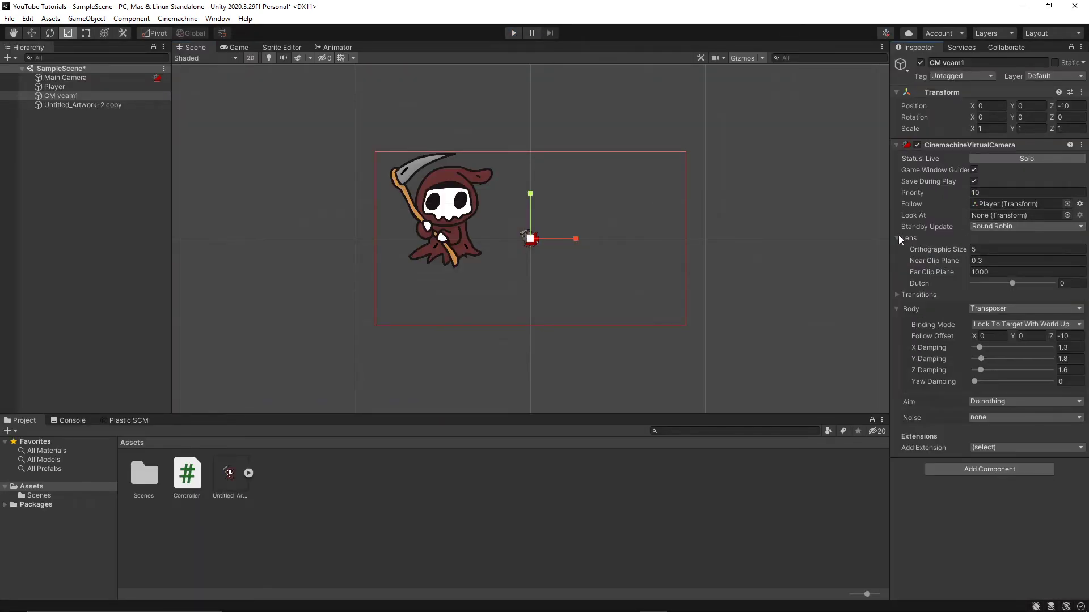
drag(1011, 282, 1021, 283)
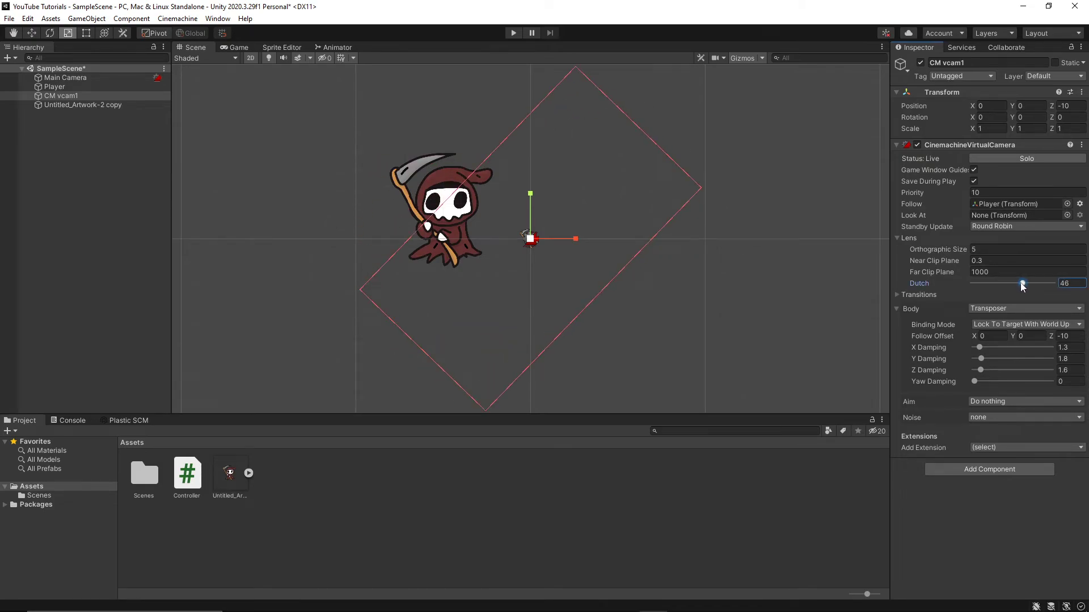
key(ctrl+z)
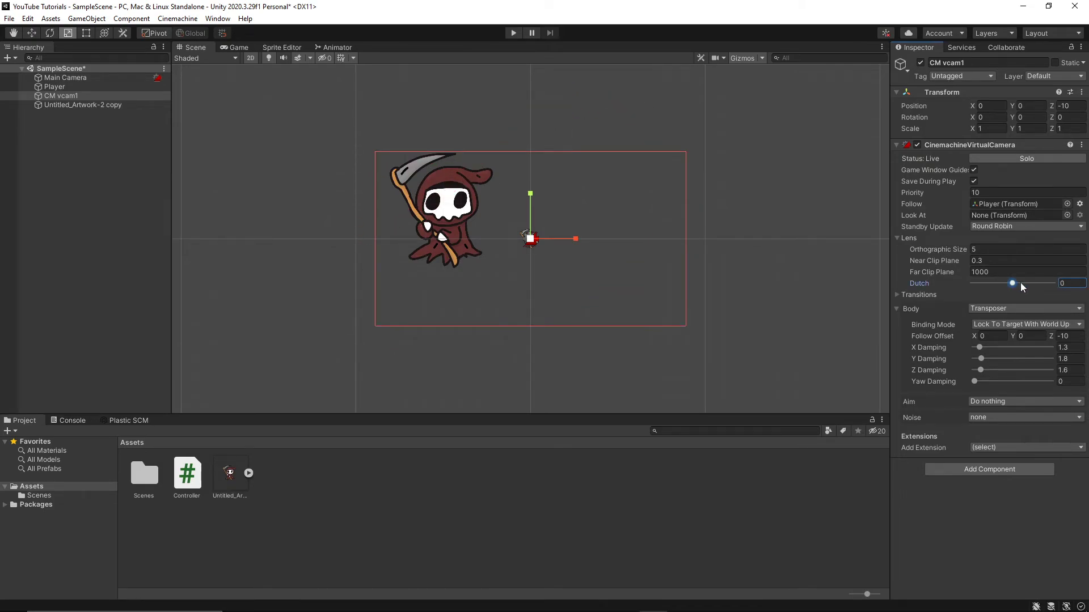
click(900, 238)
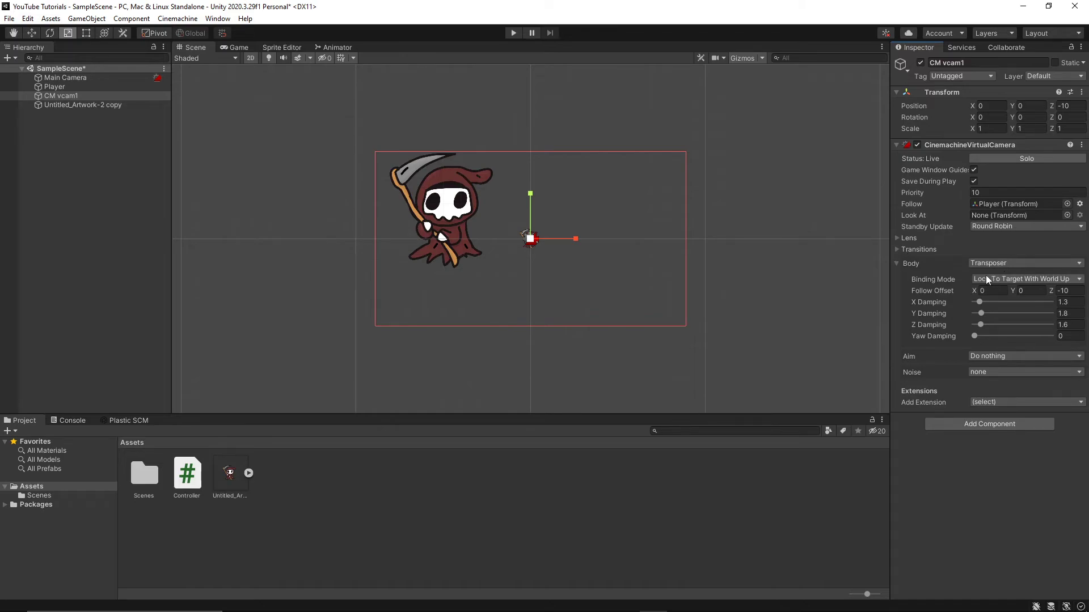
click(917, 238)
click(915, 237)
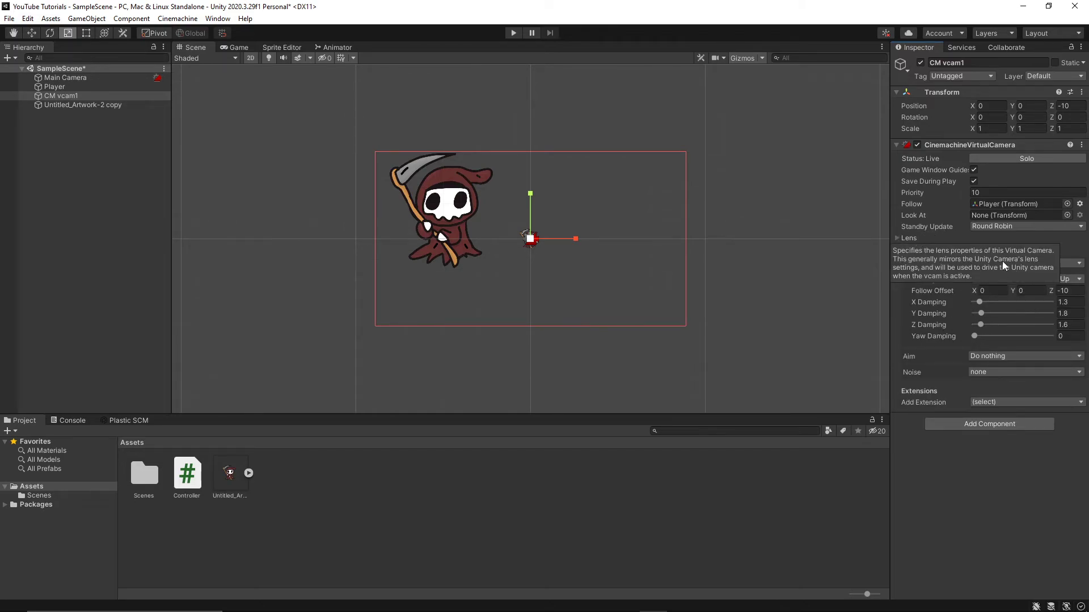
click(1003, 226)
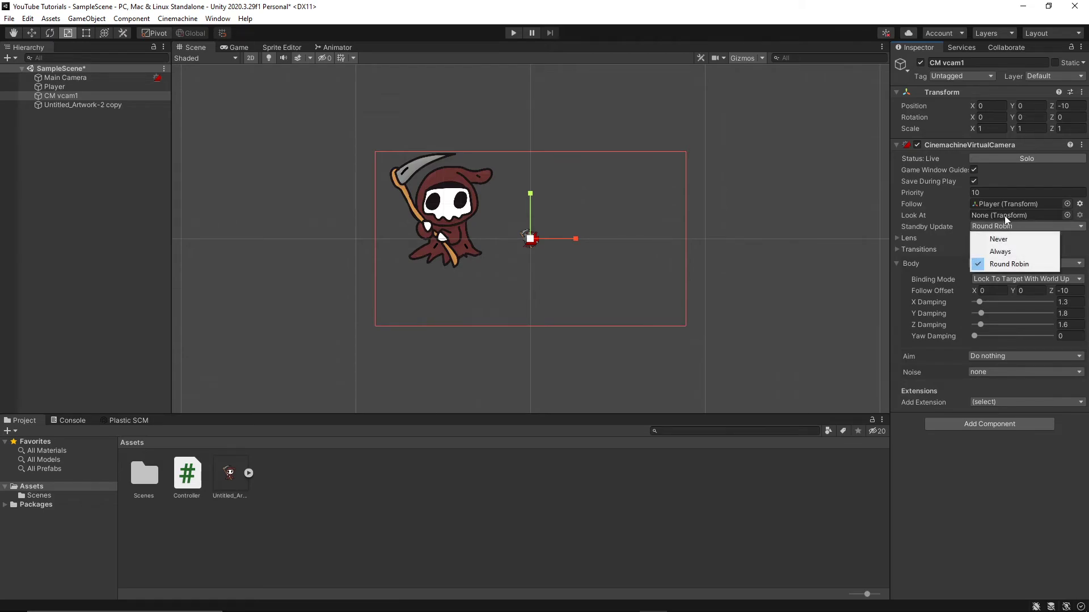
click(947, 240)
Try larger and smaller orthographic lens sizes on the virtual camera in the Game view, and restore the size to 5.
click(947, 240)
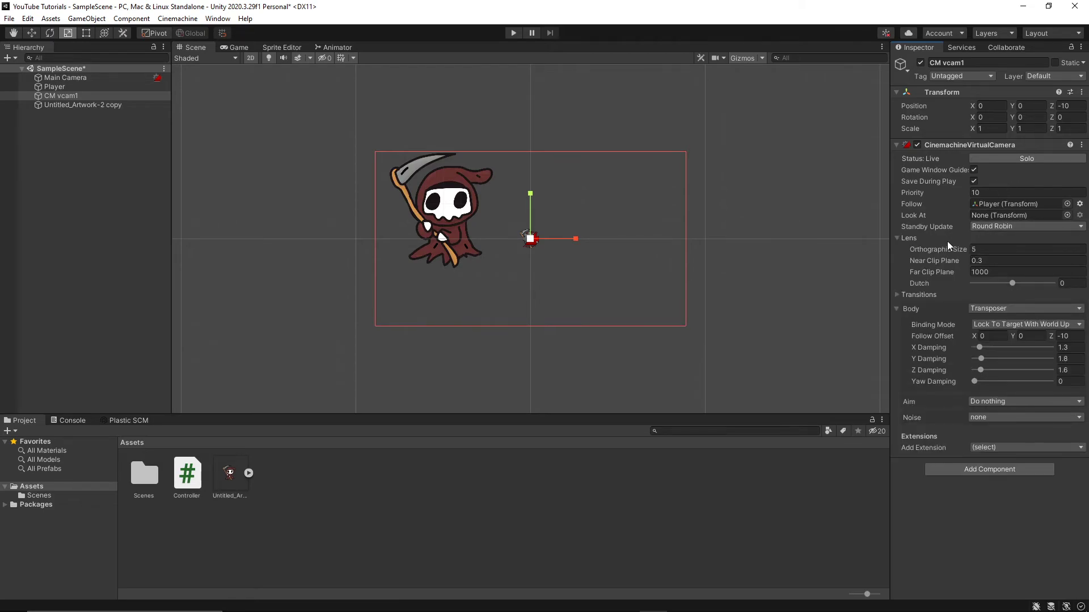
drag(945, 249, 25, 259)
click(230, 48)
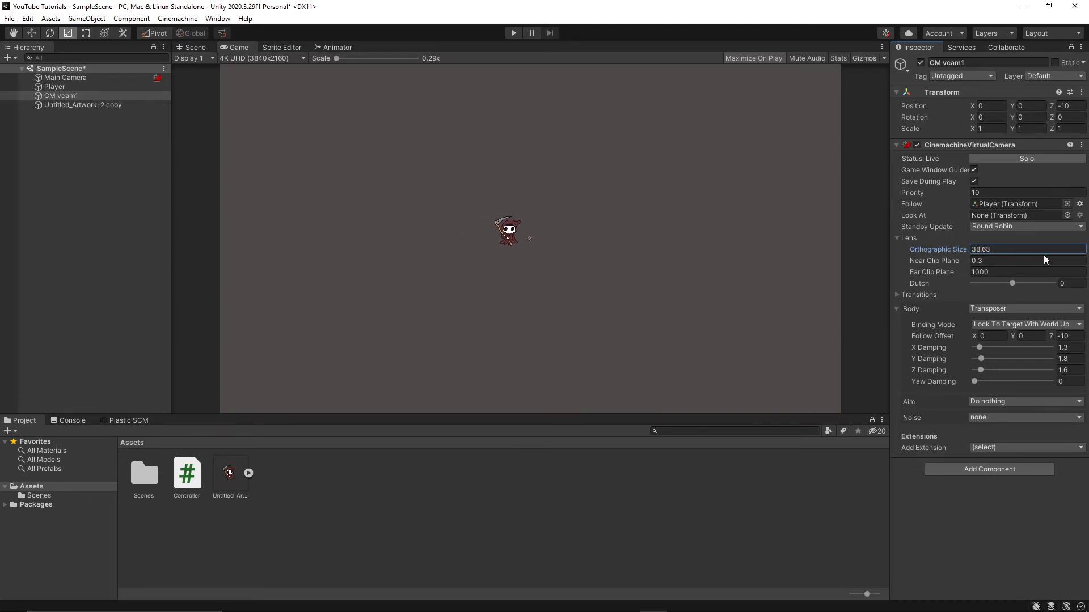
drag(970, 262, 765, 247)
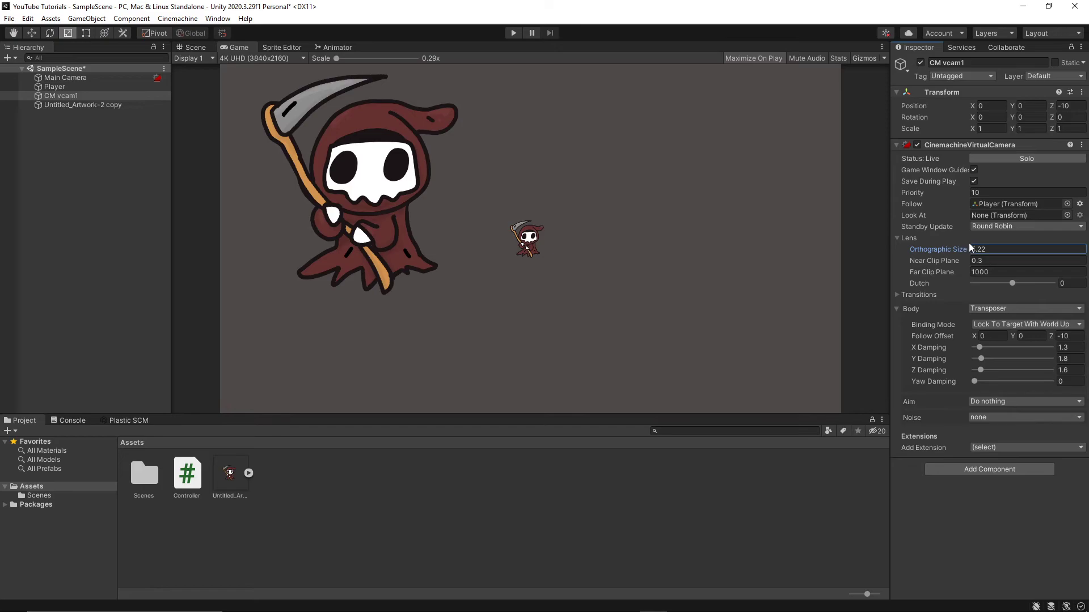
mouse_move(954, 244)
mouse_down()
mouse_move(781, 250)
mouse_move(950, 250)
mouse_up()
text(5)
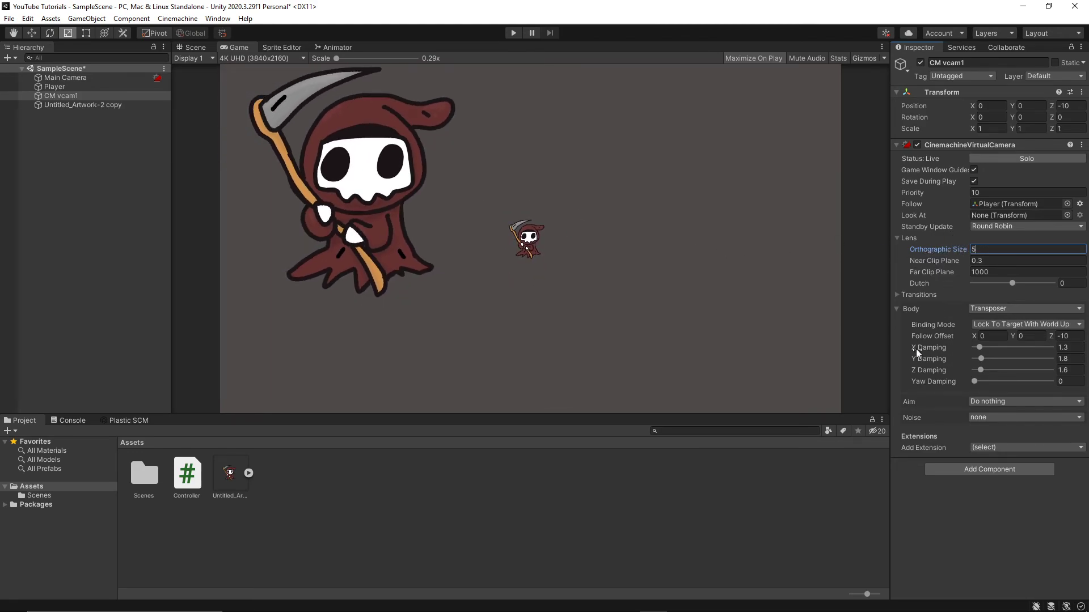
Try Basic Multi Channel Perlin noise on the virtual camera, reset the noise to none, and look through the available extensions.
click(996, 423)
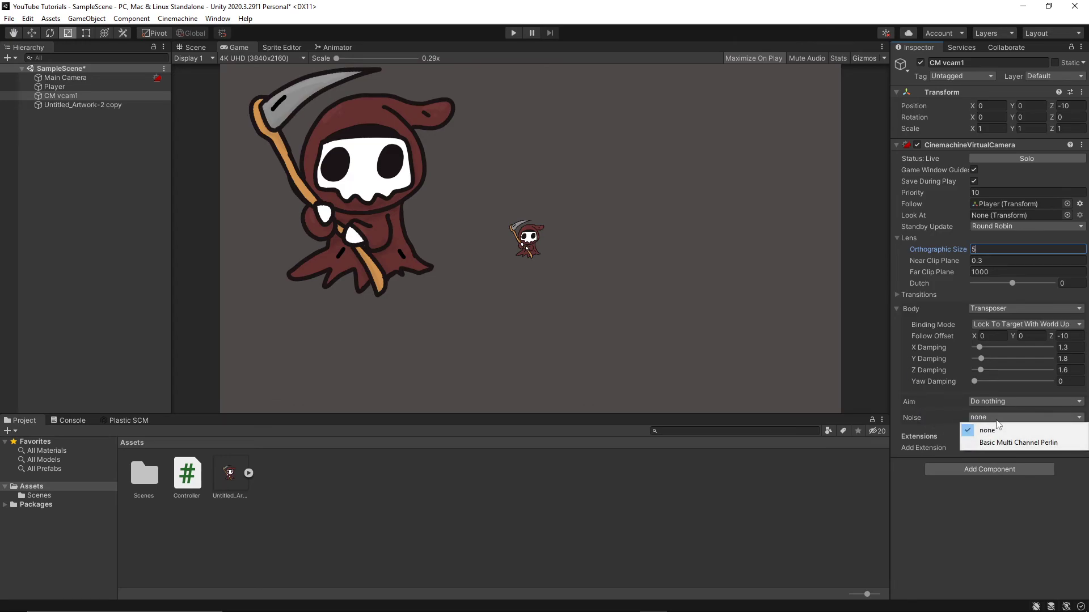
click(992, 440)
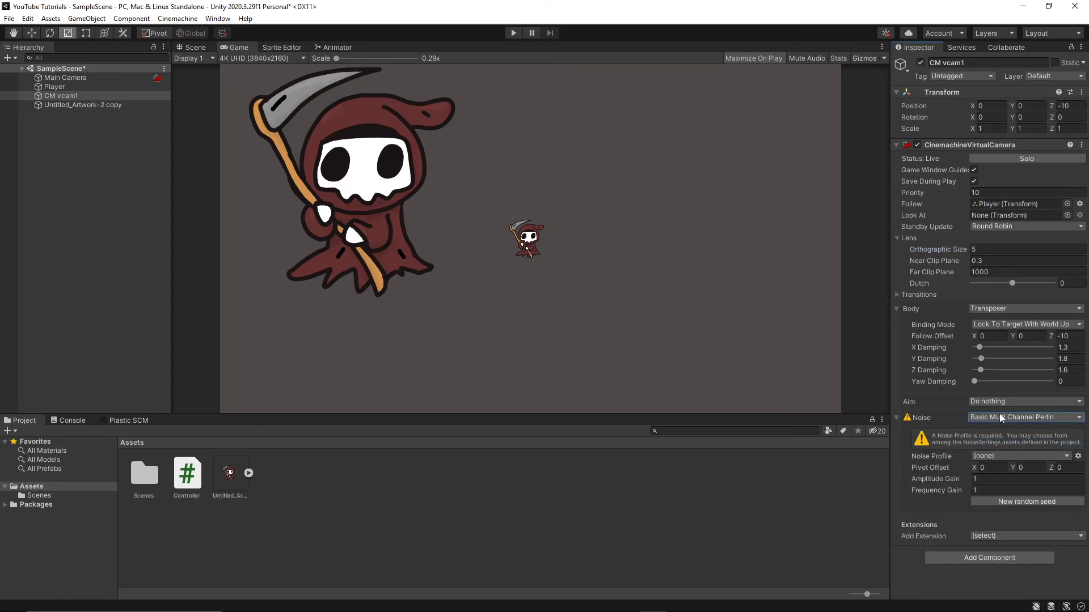
click(1001, 418)
click(982, 430)
click(998, 447)
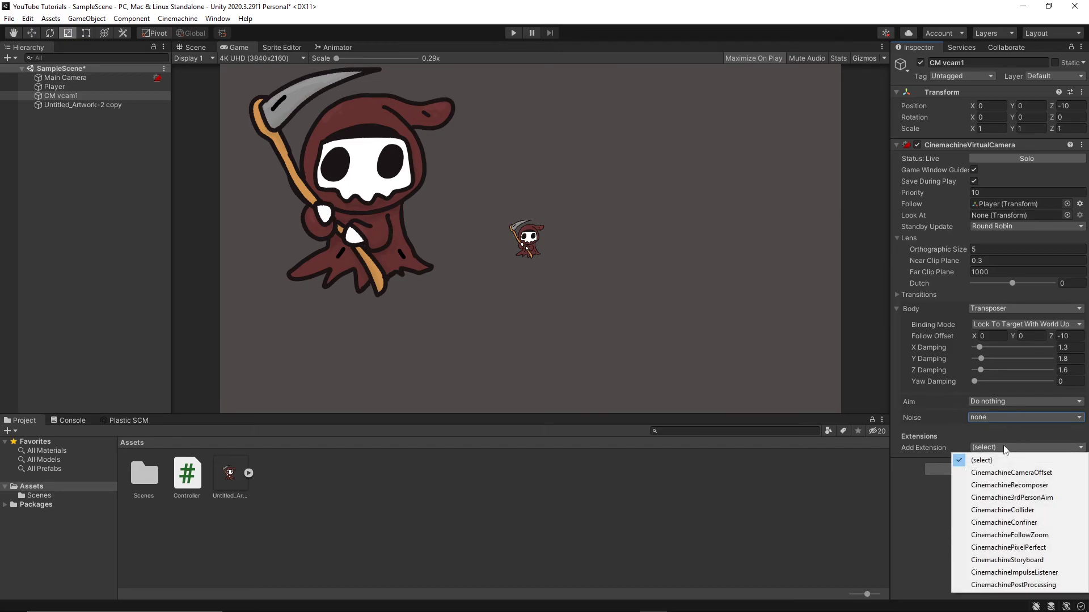
click(915, 494)
Test the camera follow in Play mode by moving the character in all four directions around the large reference sprite.
click(513, 32)
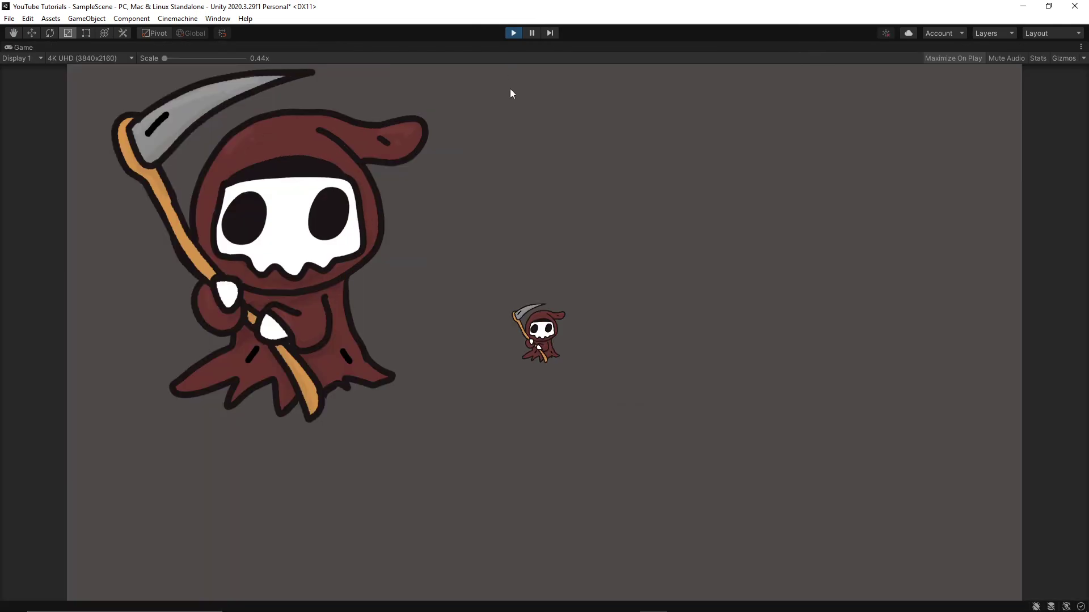
key(a)
key(w)
key(s)
key(w)
key(d)
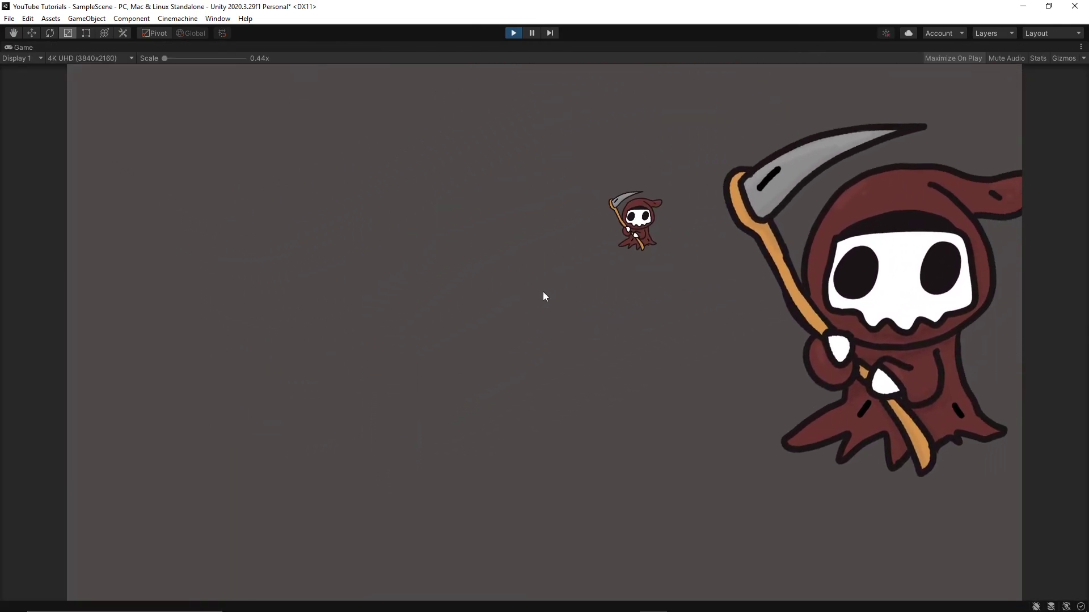
key(s)
key(a)
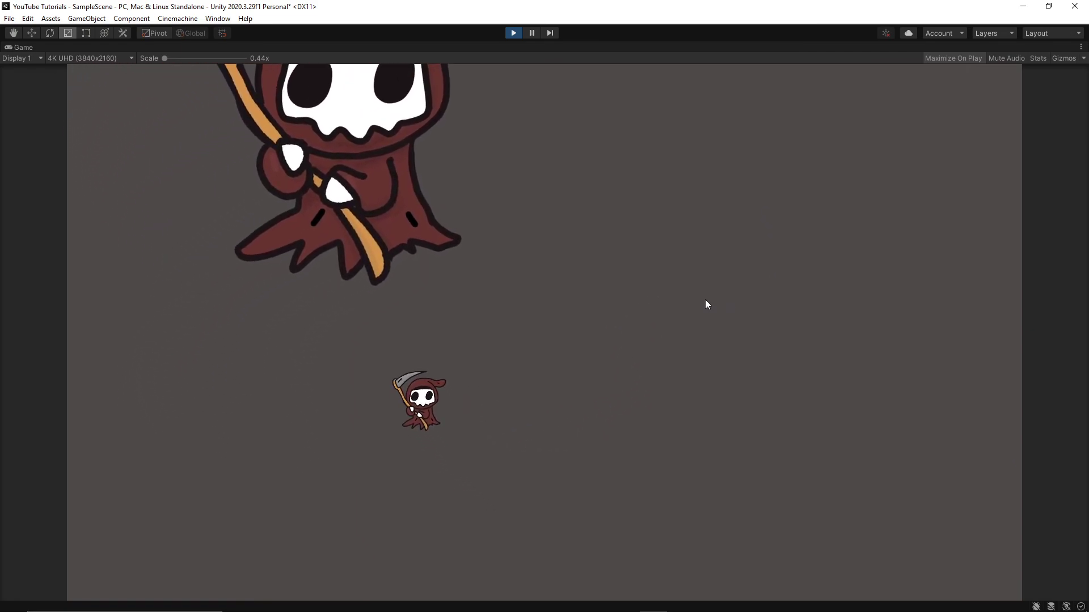
key(w)
key(d)
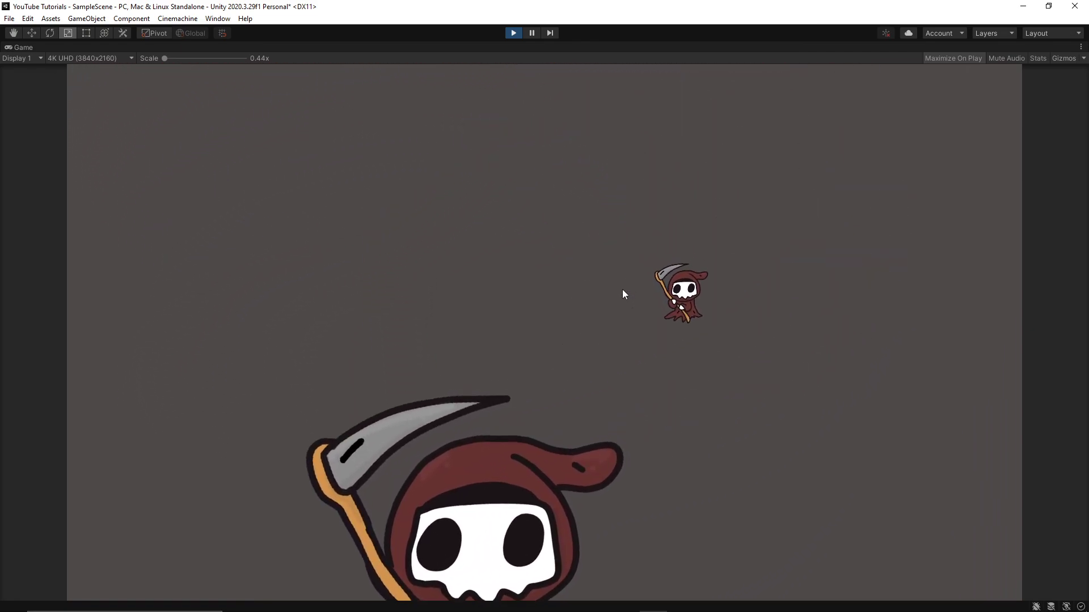
key(s)
key(a)
key(w)
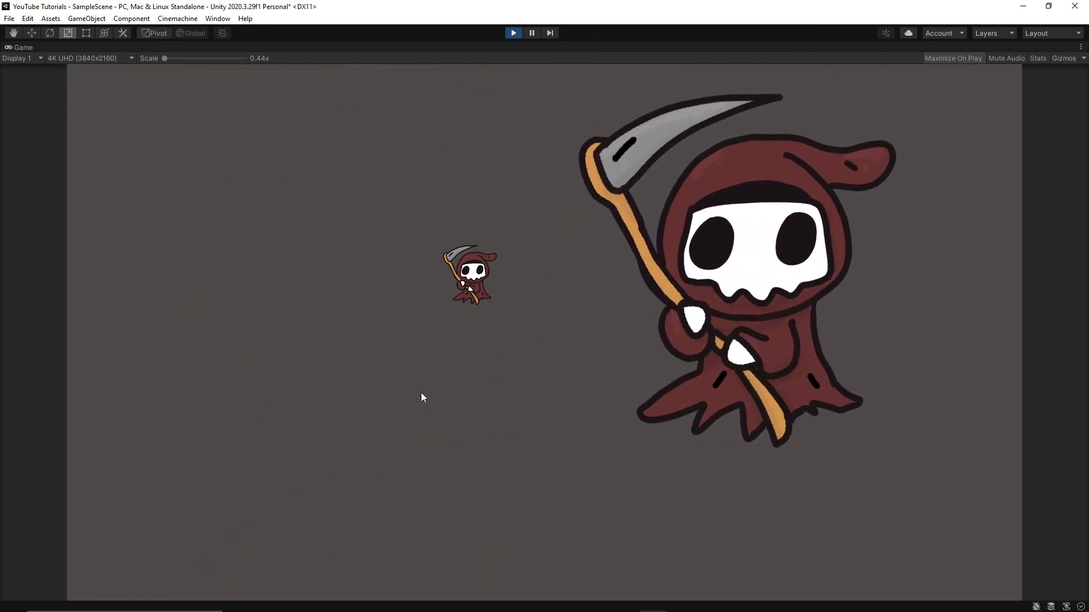
key(d)
key(s)
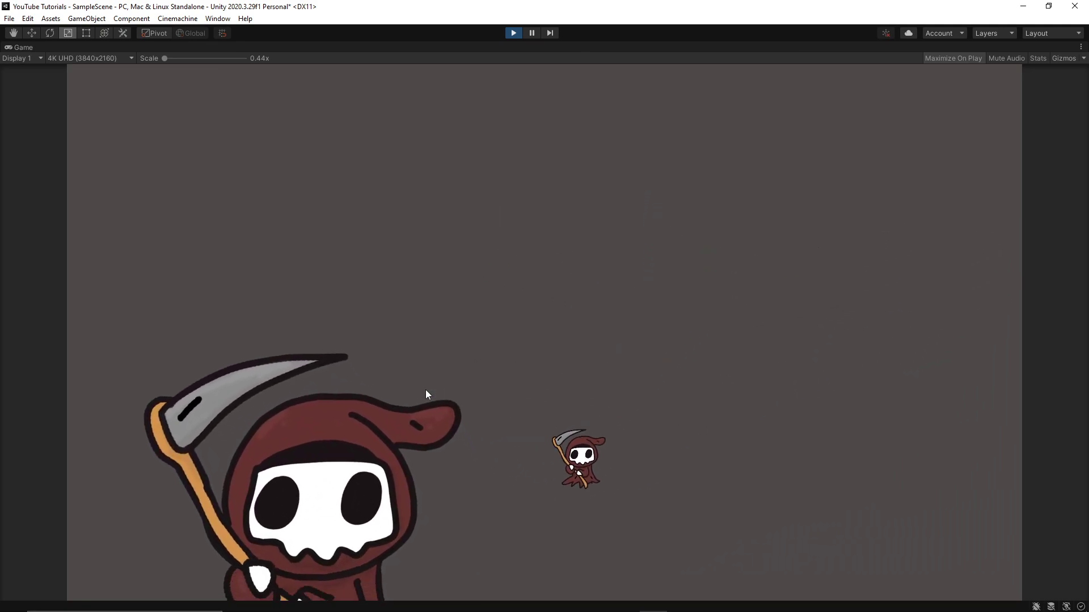
key(a)
key(w)
key(d)
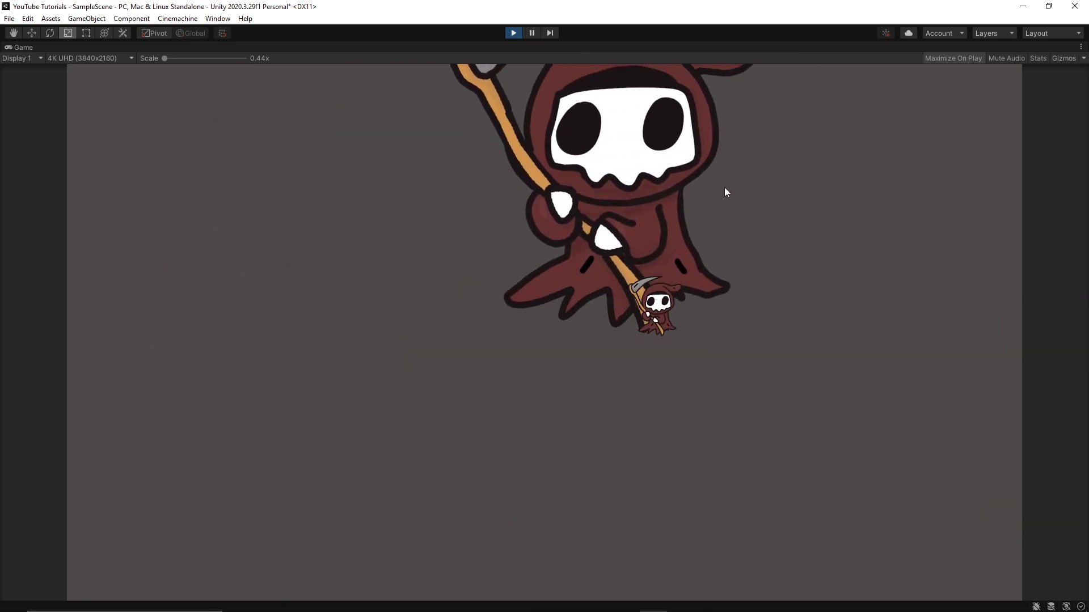
key(w)
key(a)
key(s)
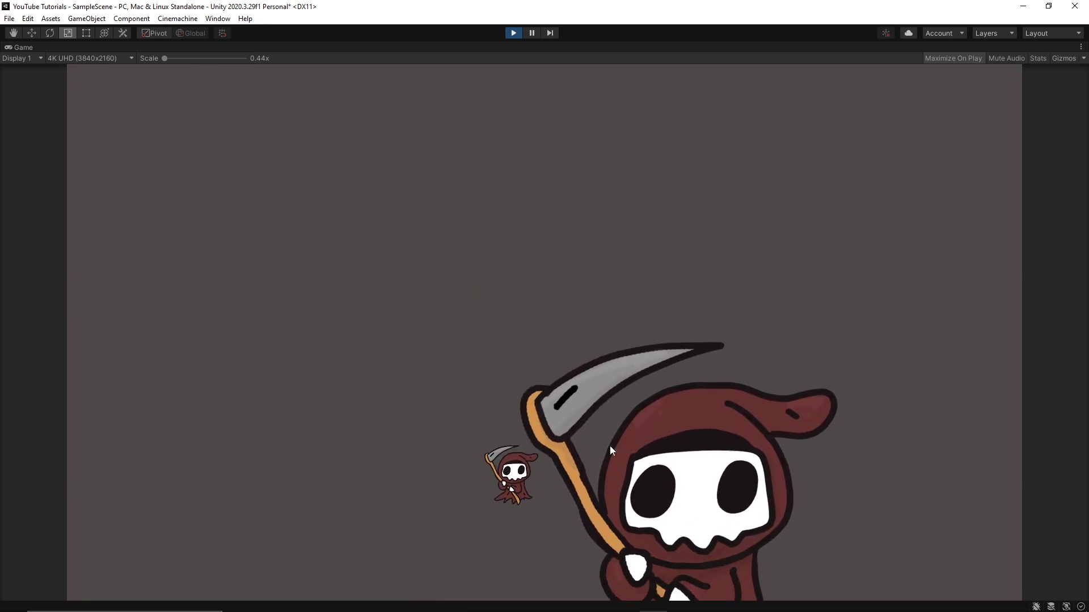
key(d)
key(d)
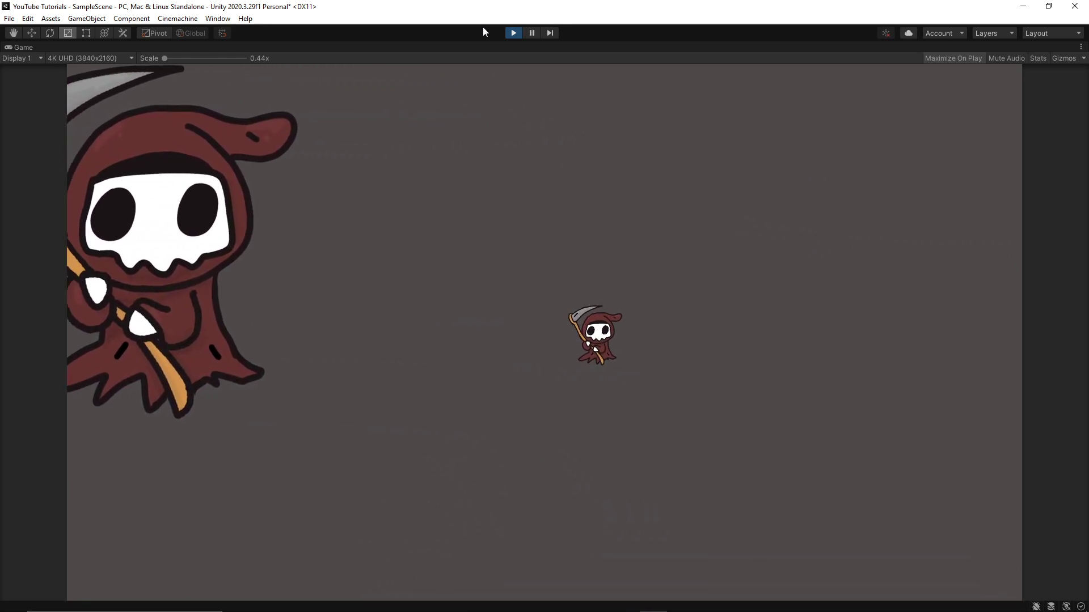
key(w)
key(a)
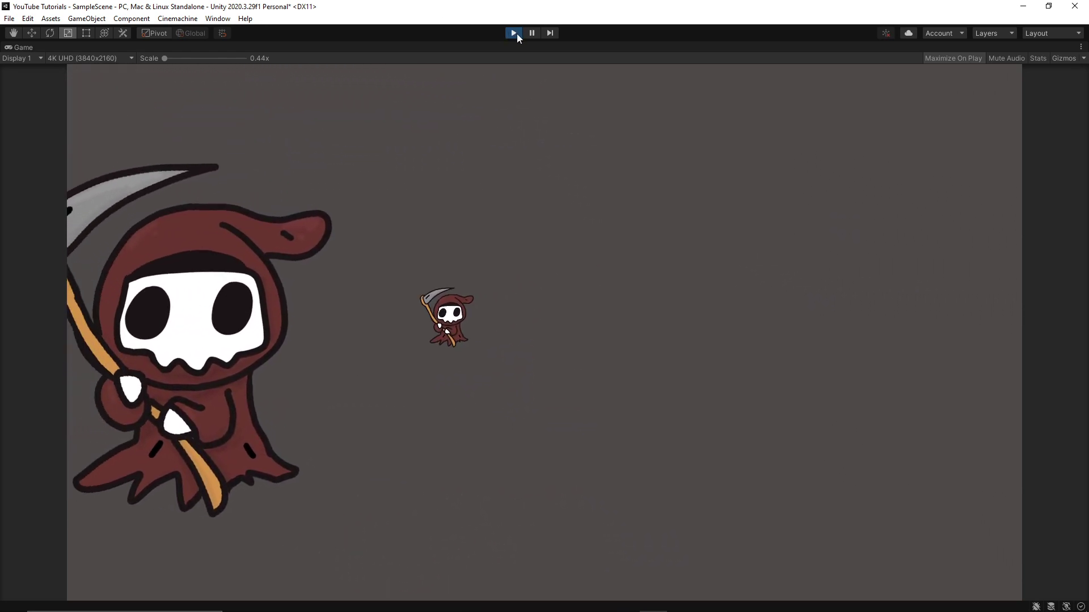